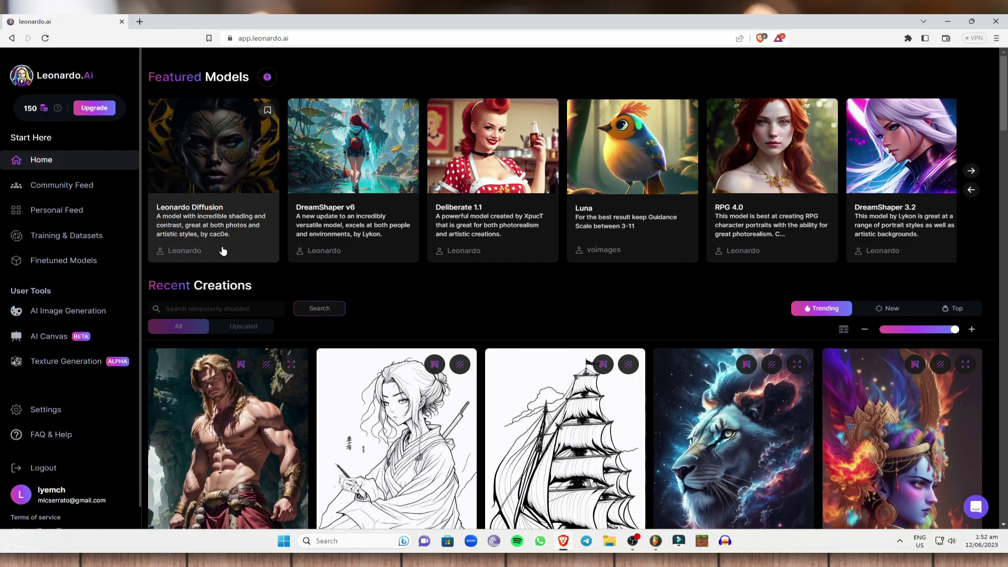
- Examine the Leonardo Diffusion featured model's details and the sample images created with it, and close its details
click(223, 178)
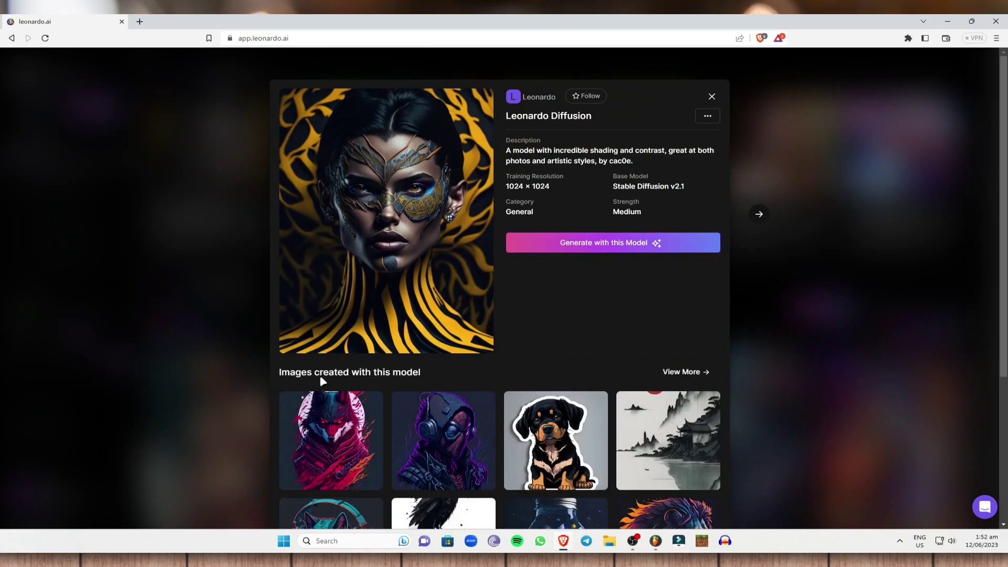
scroll(317, 375, down, 1)
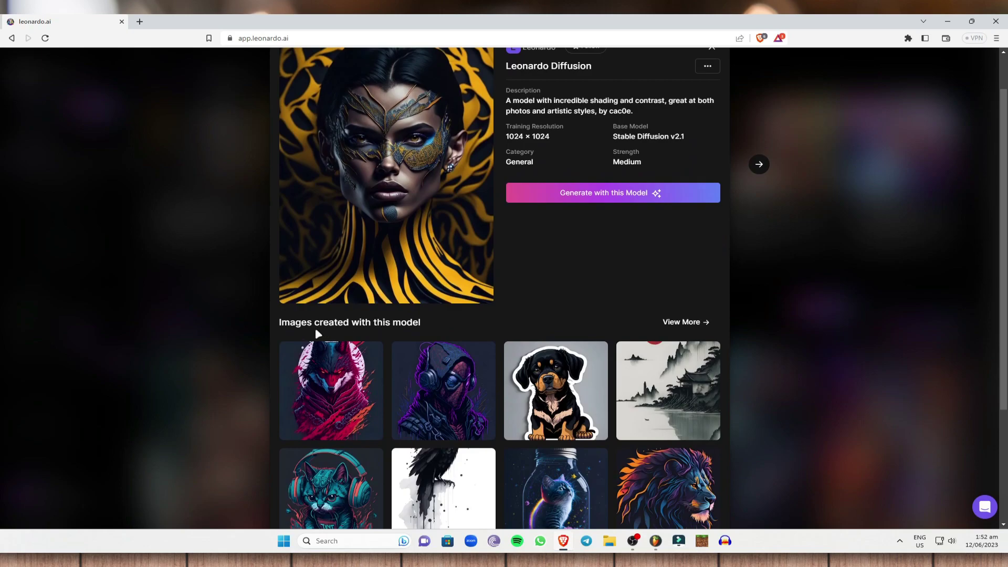
scroll(391, 341, down, 1)
scroll(391, 344, down, 2)
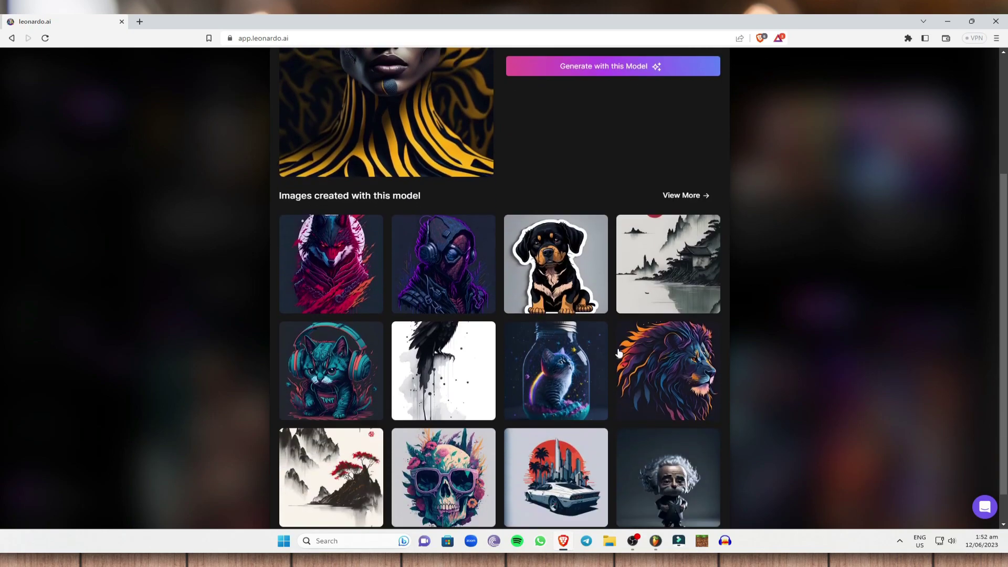
scroll(587, 278, up, 4)
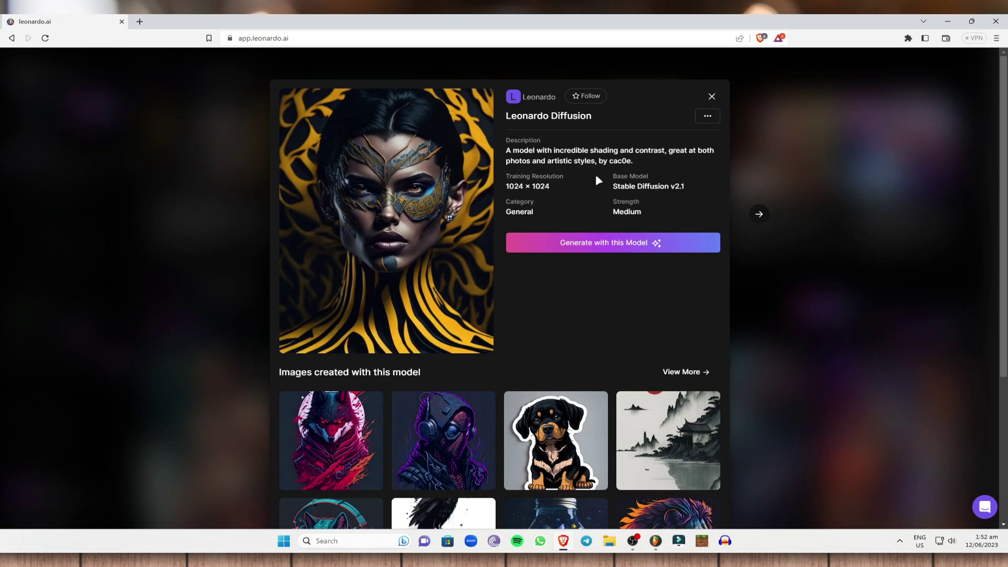
drag(612, 161, 632, 162)
click(676, 164)
click(713, 97)
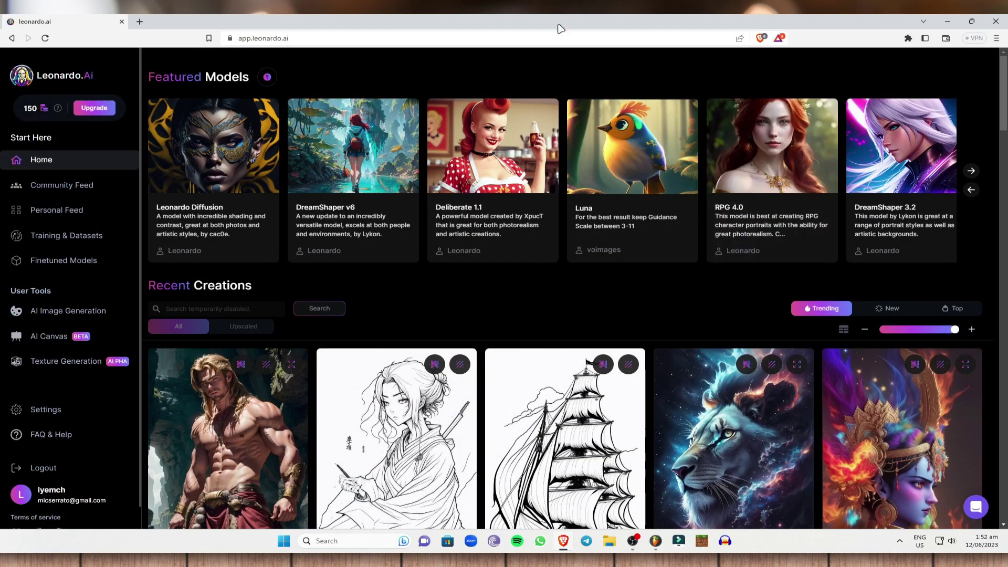
- Browse the trending images in the Community Feed and return to the start of the feed
click(42, 190)
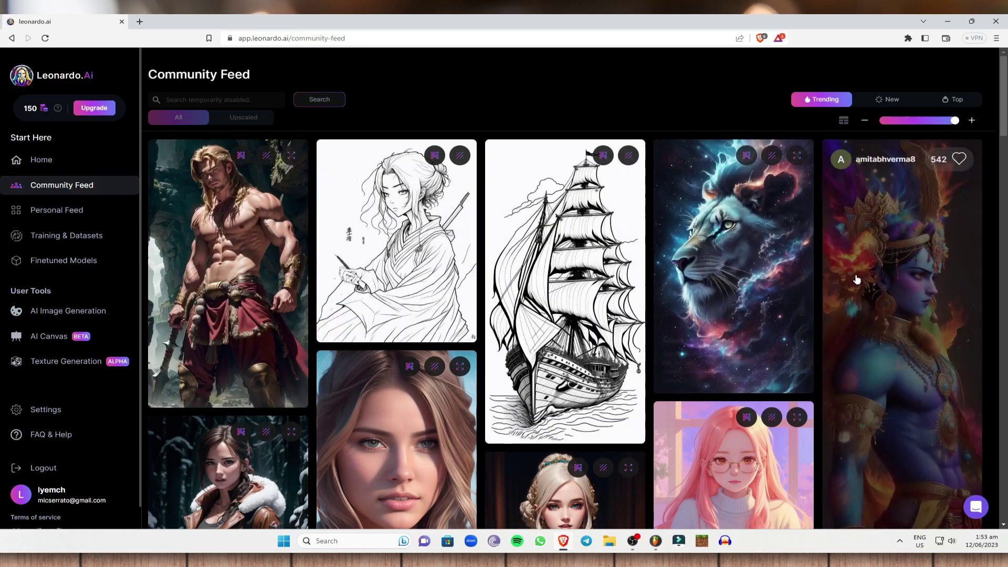
scroll(894, 356, down, 5)
scroll(716, 400, up, 5)
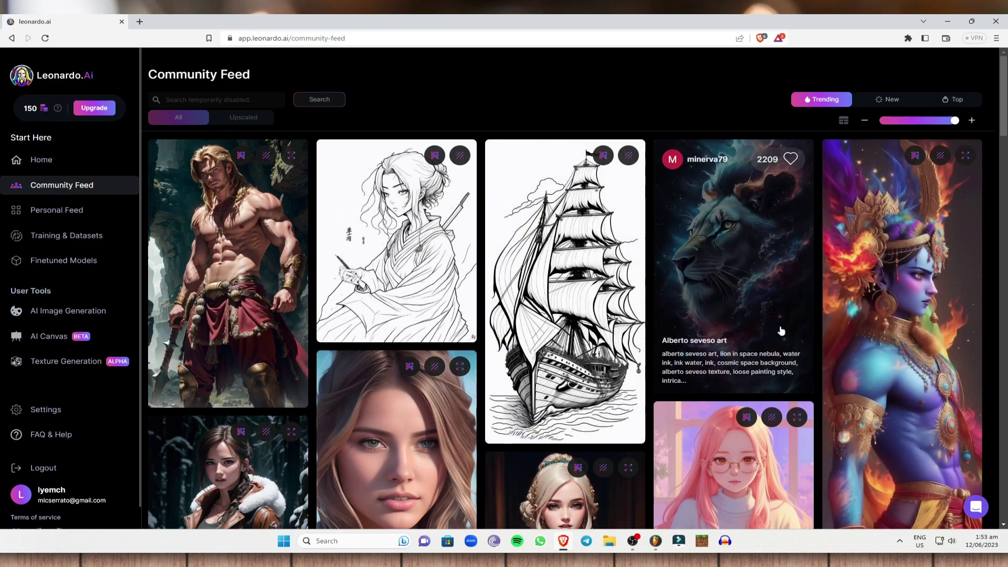
scroll(787, 330, down, 3)
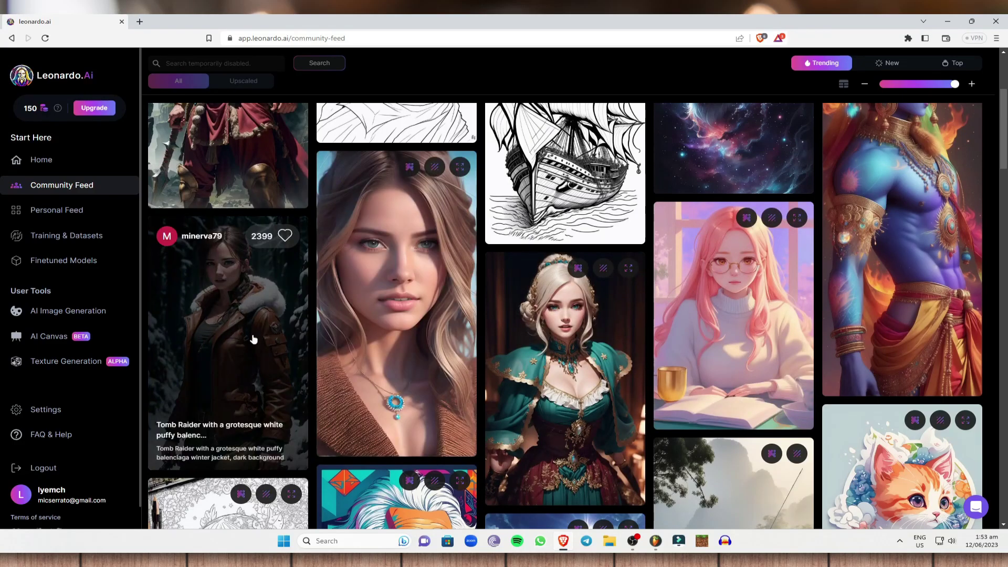
scroll(253, 337, down, 3)
scroll(612, 379, down, 2)
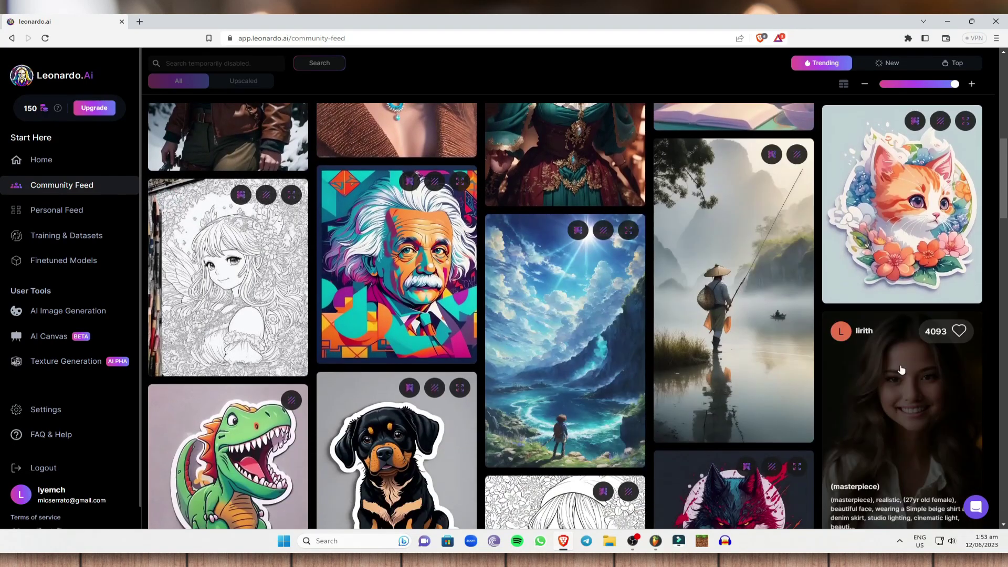
scroll(901, 369, down, 2)
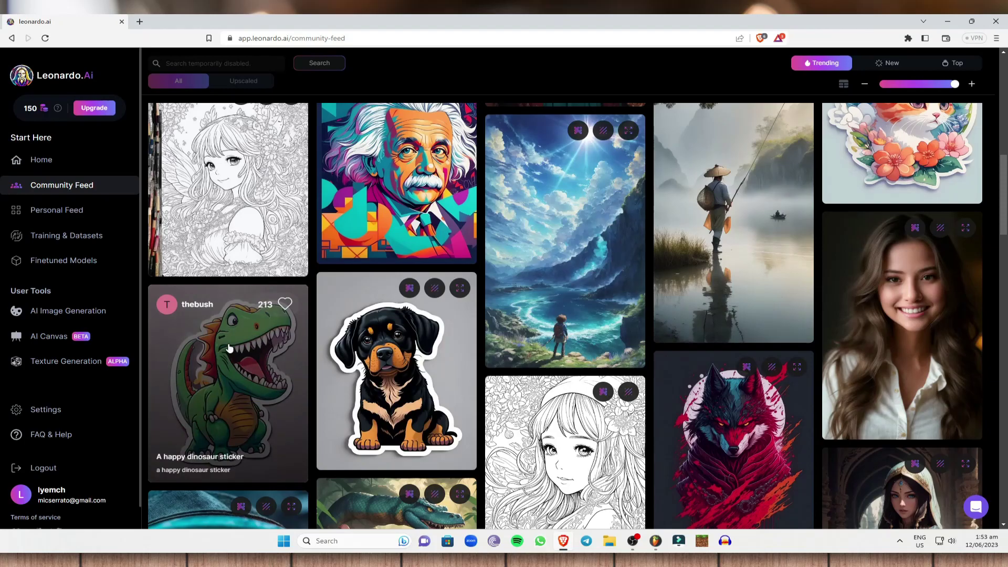
scroll(231, 347, up, 10)
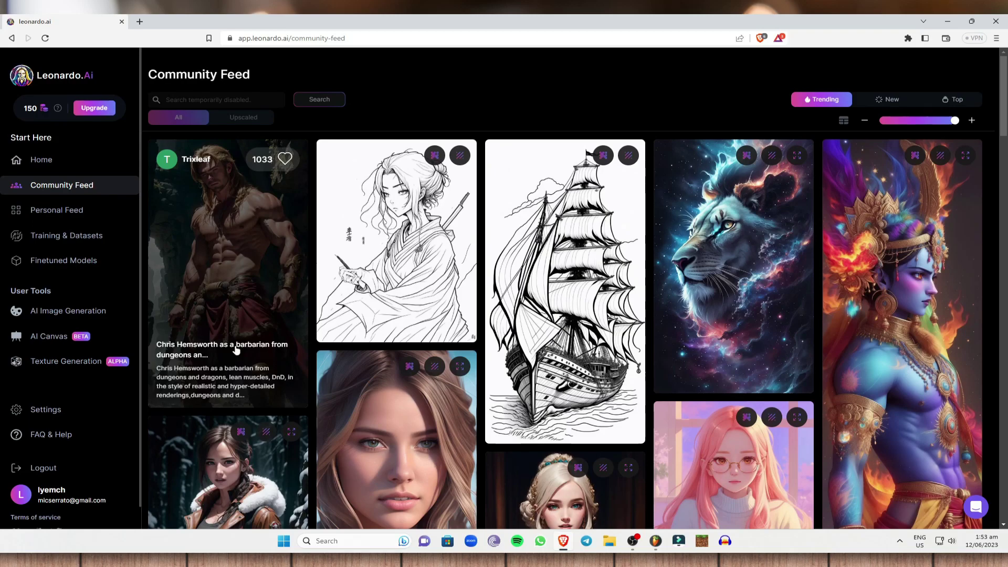
- View the Personal Feed, and inspect the name and description form for a new training dataset without creating one
click(52, 210)
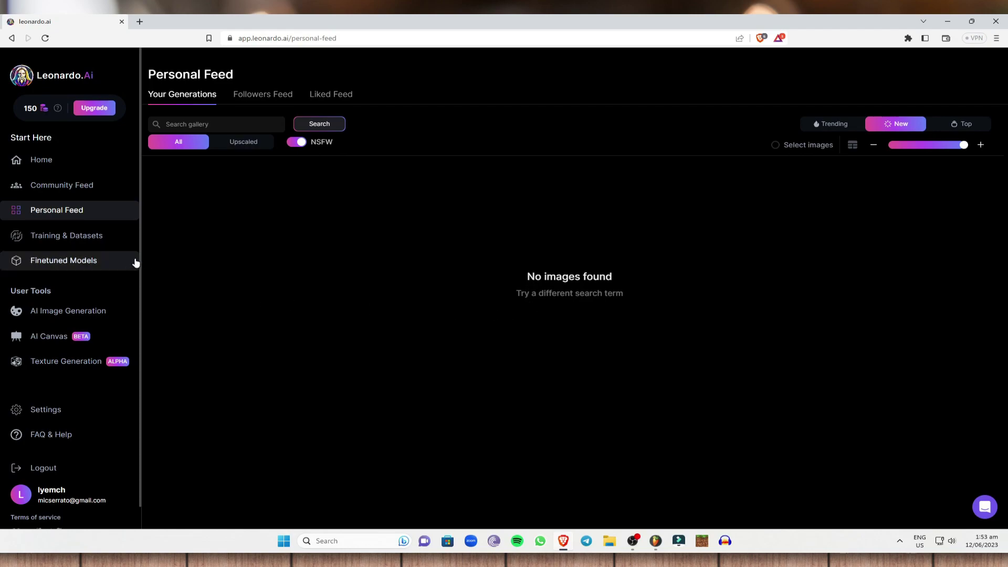
click(114, 240)
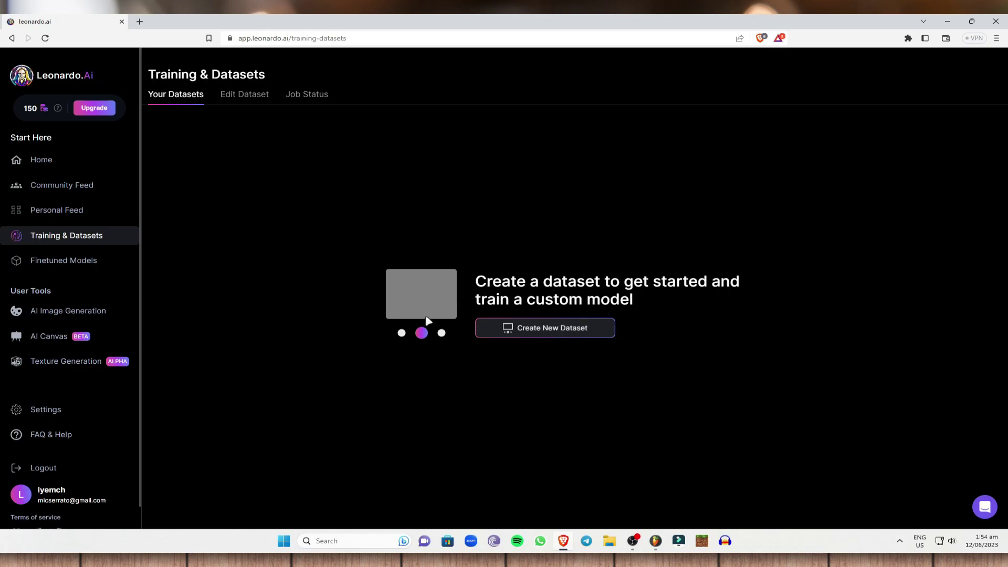
click(552, 332)
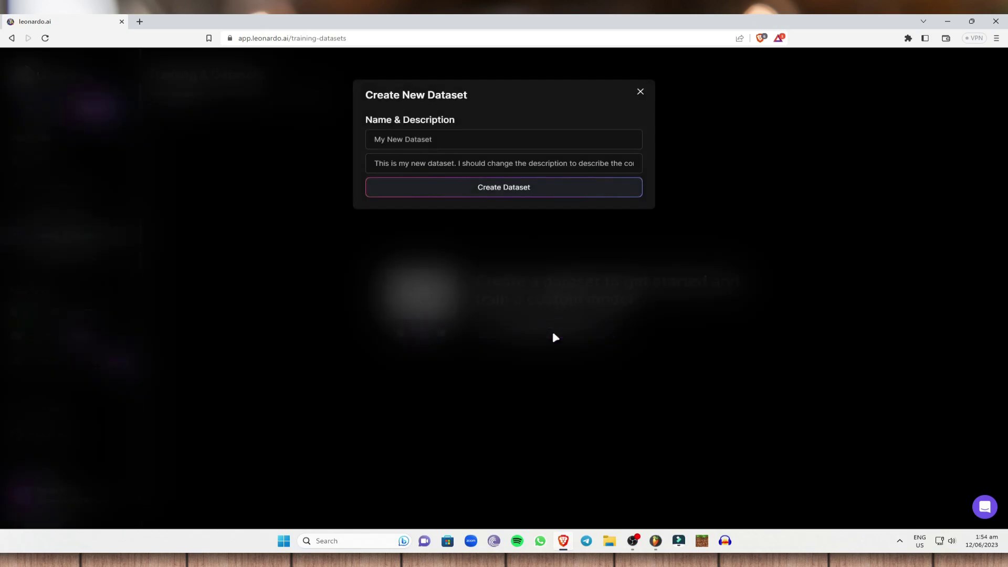
click(447, 144)
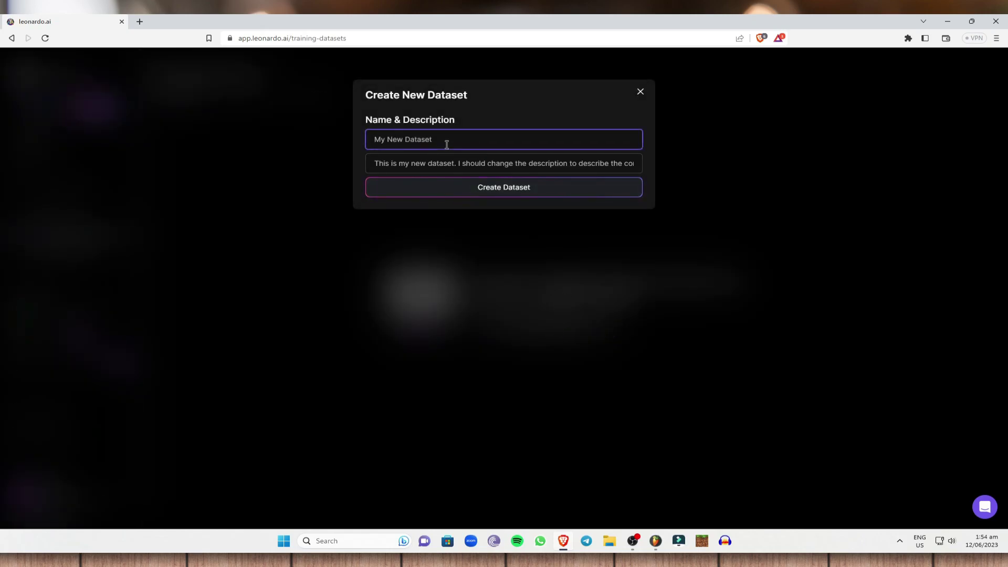
click(445, 162)
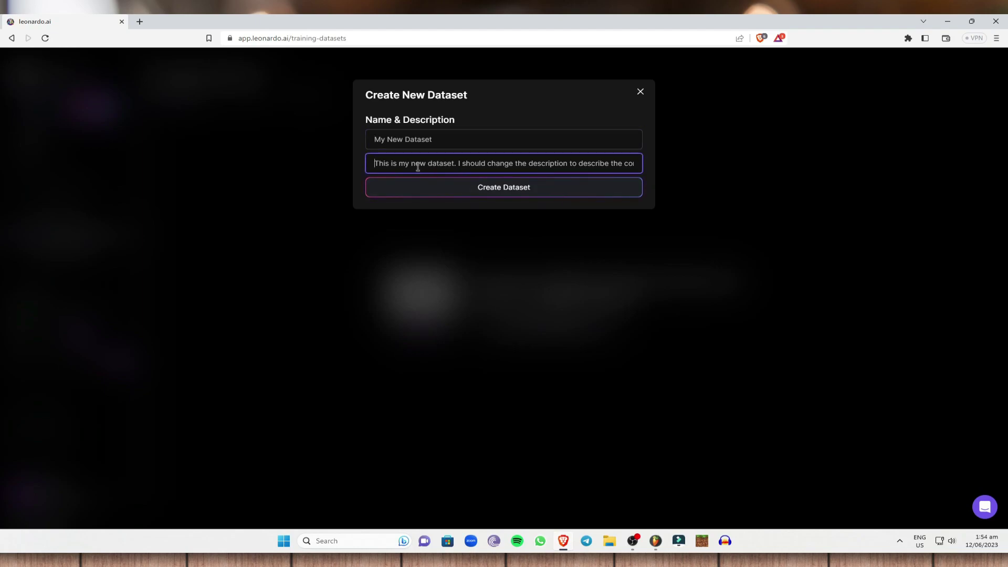
click(640, 93)
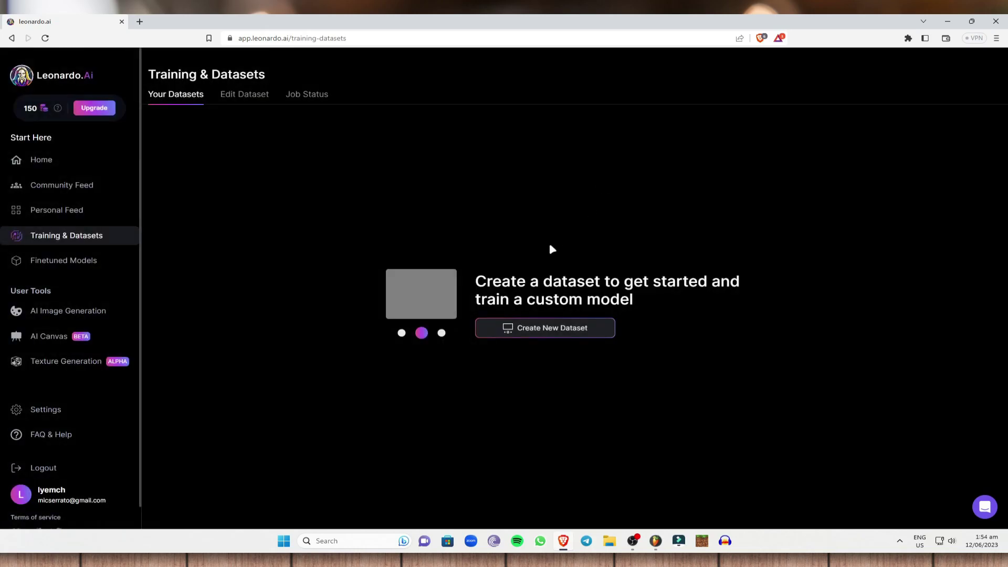
- Take a brief look at the AI Image Generation tool and return to the home page
click(111, 317)
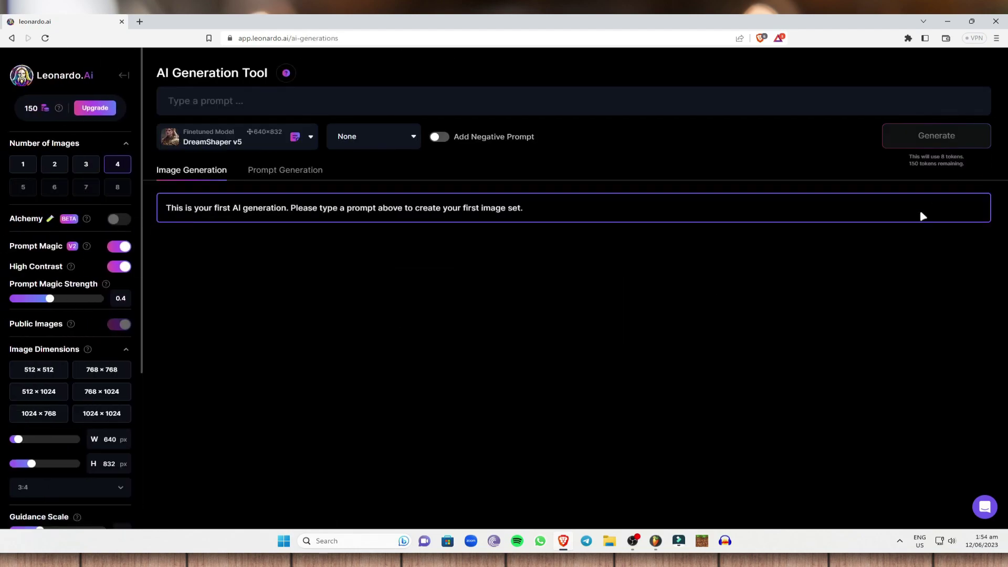
click(124, 78)
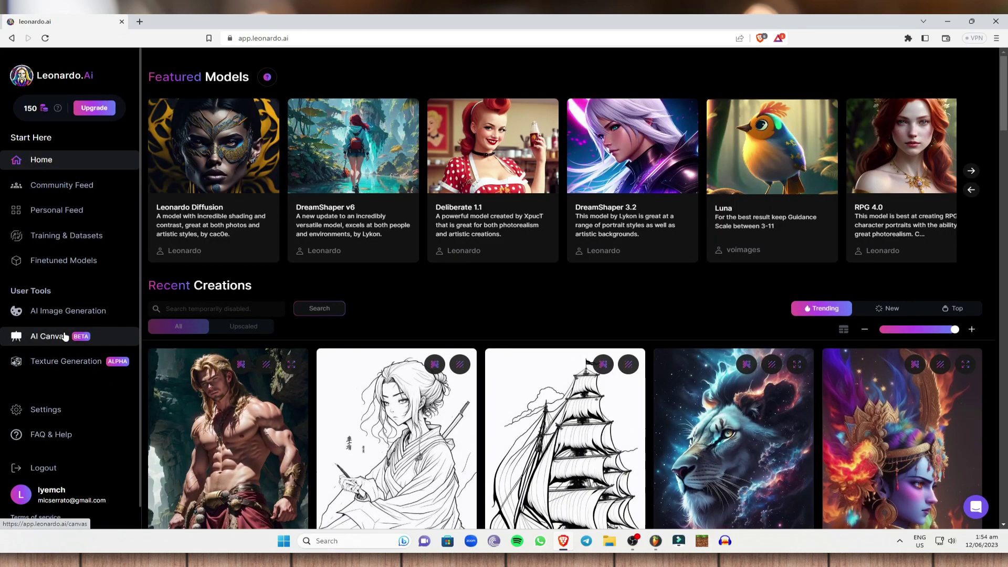
- Read through all pages of the AI Canvas welcome tour, close it and exit the canvas editor
click(64, 336)
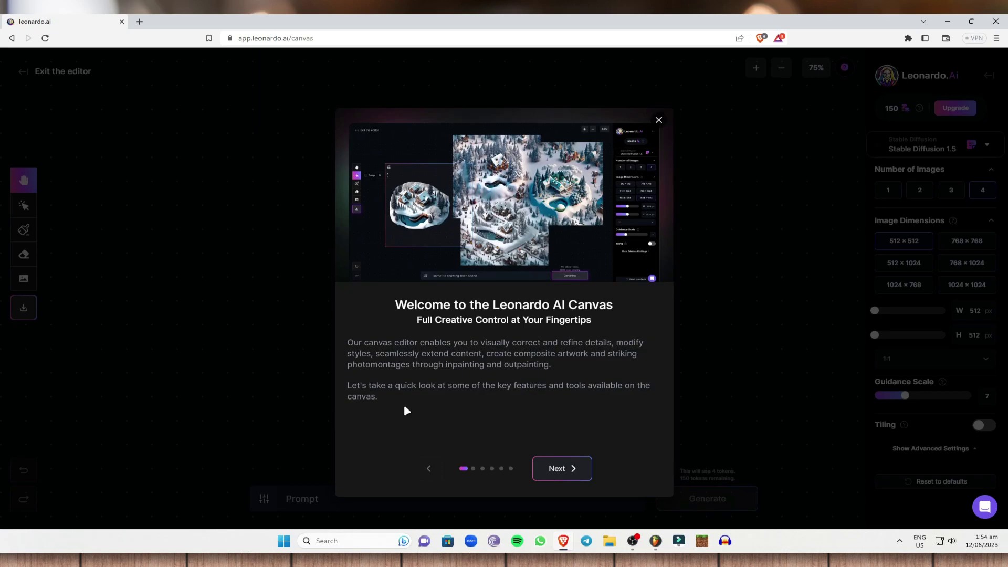
click(568, 473)
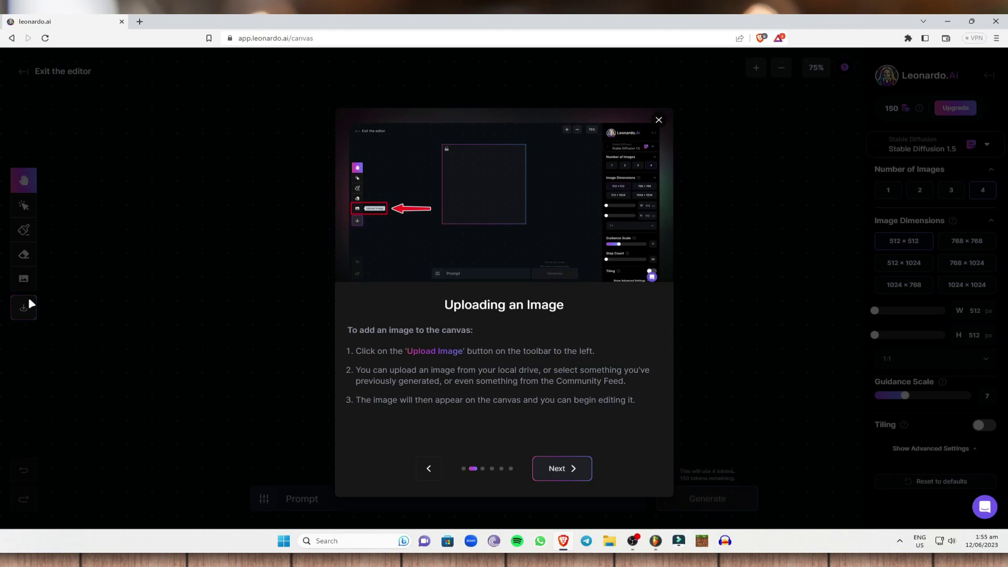
click(556, 469)
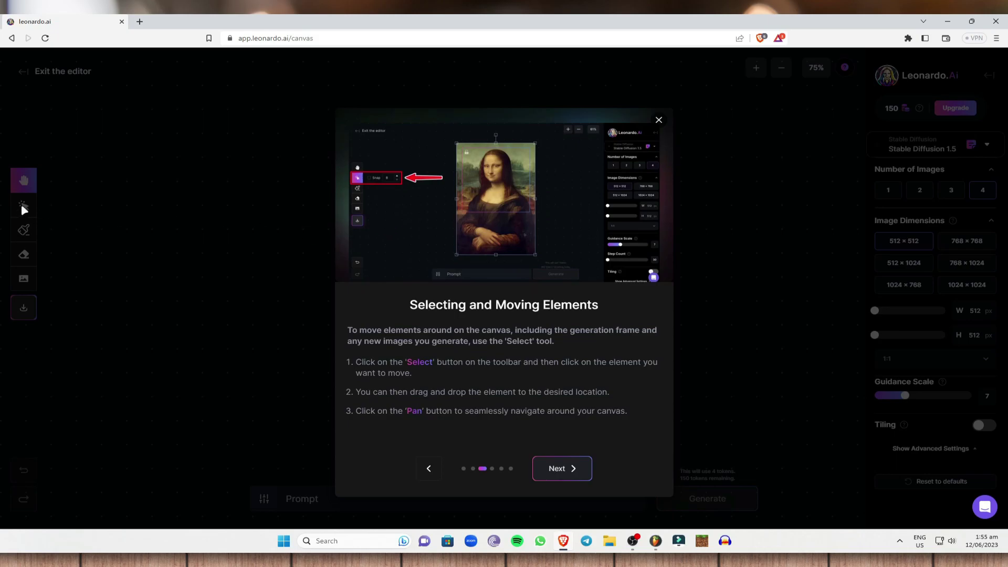
click(553, 473)
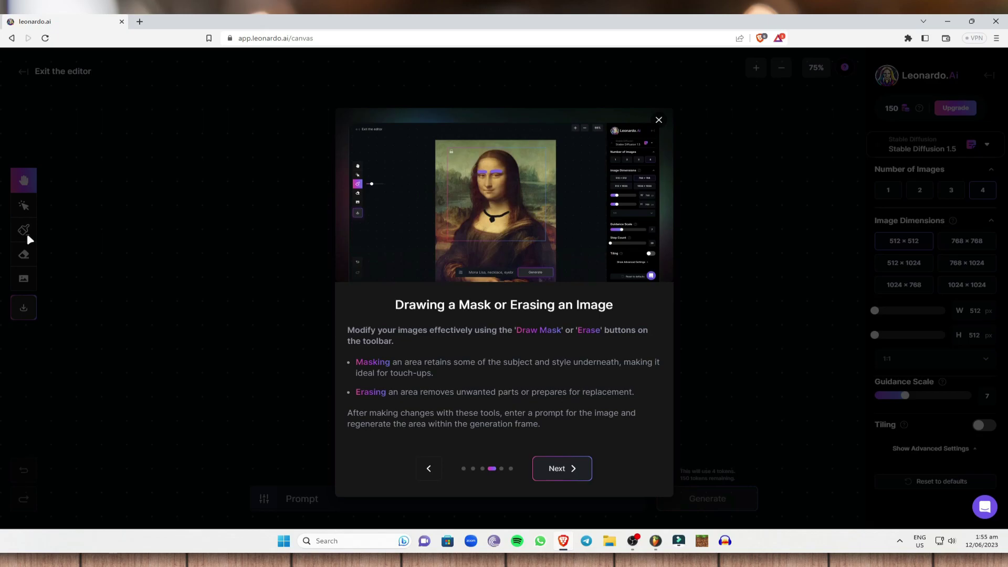
click(552, 479)
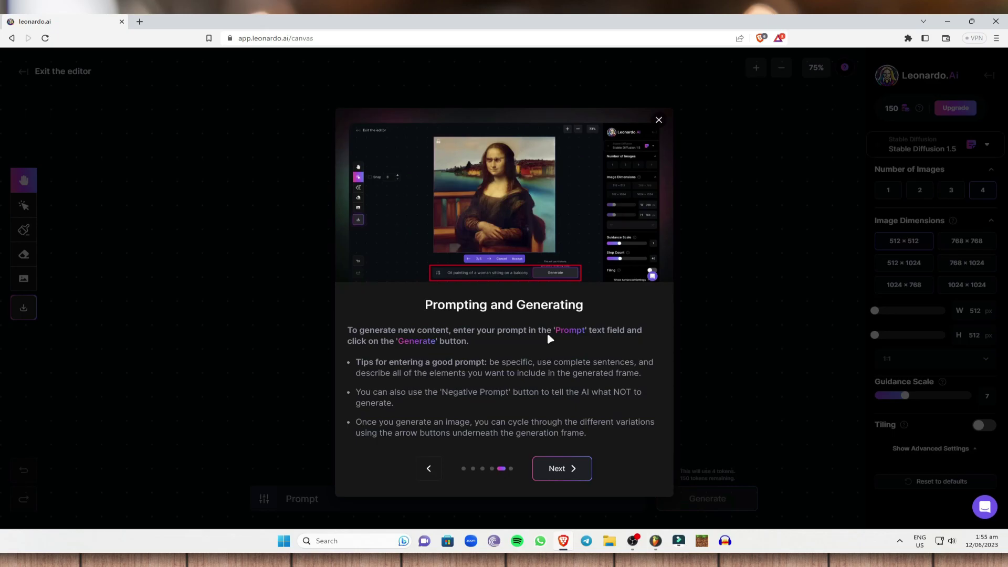
click(562, 468)
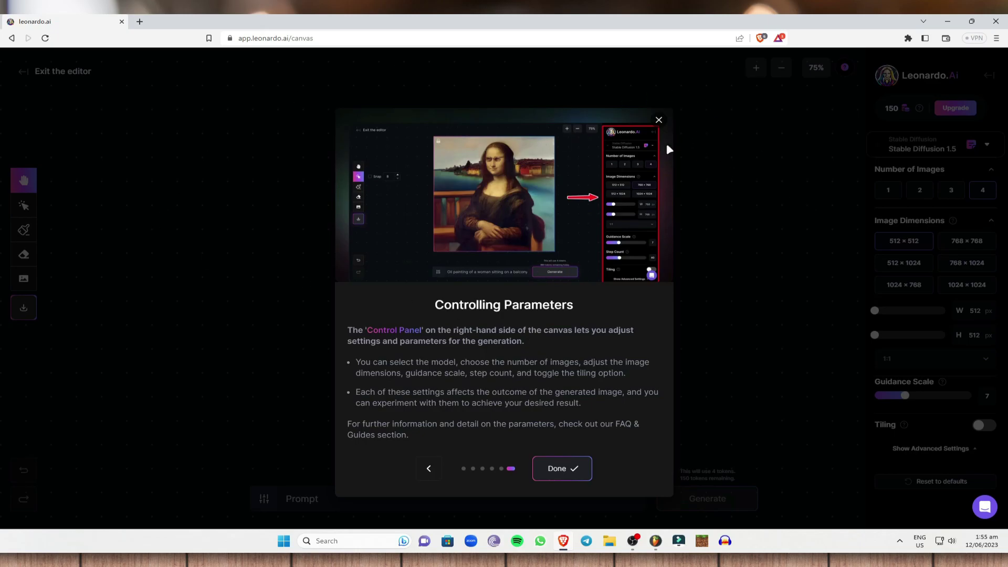
click(658, 121)
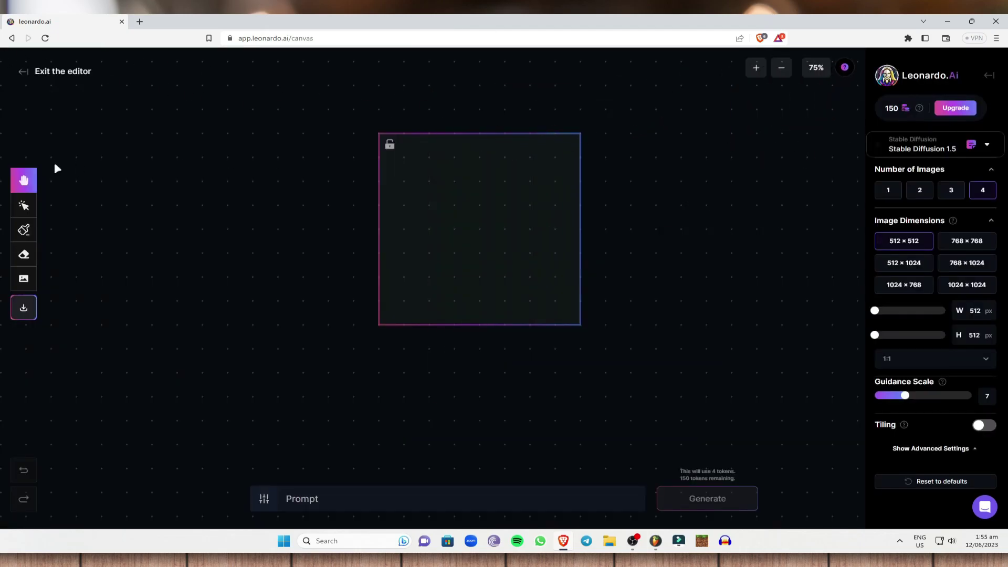
click(25, 70)
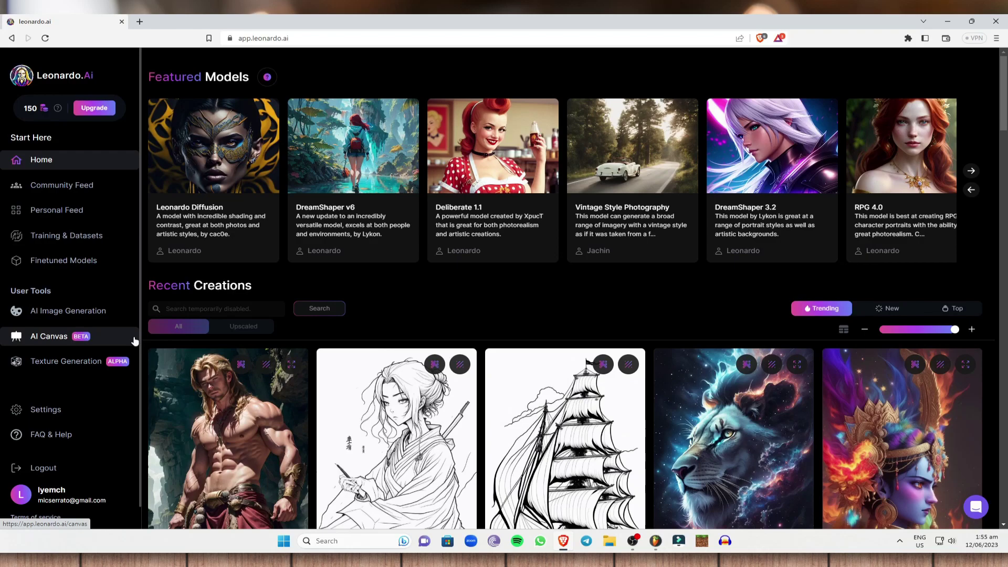
- In the AI Image Generation tool, generate 6 prompt ideas from the basic idea "car coloring book"
click(97, 314)
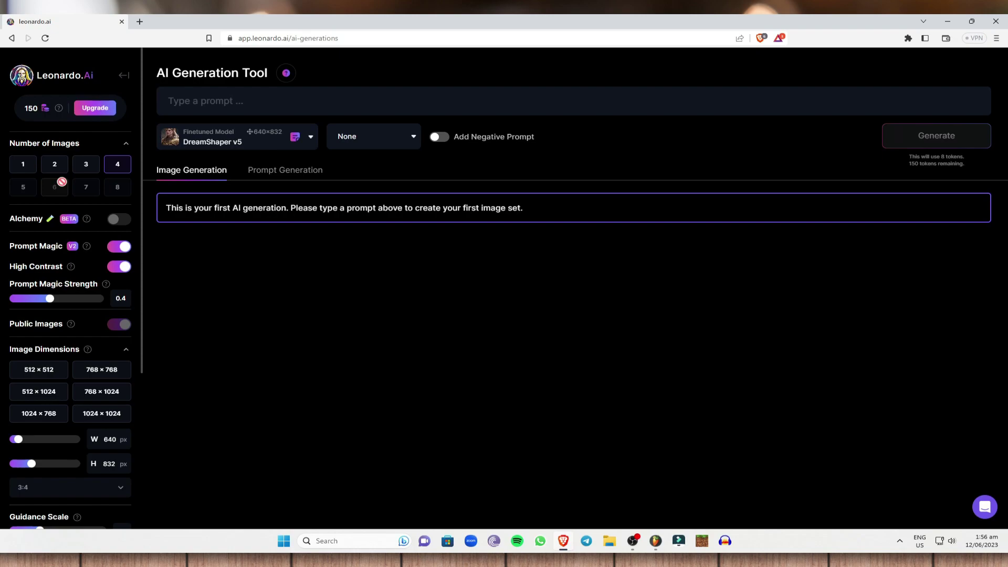
click(222, 104)
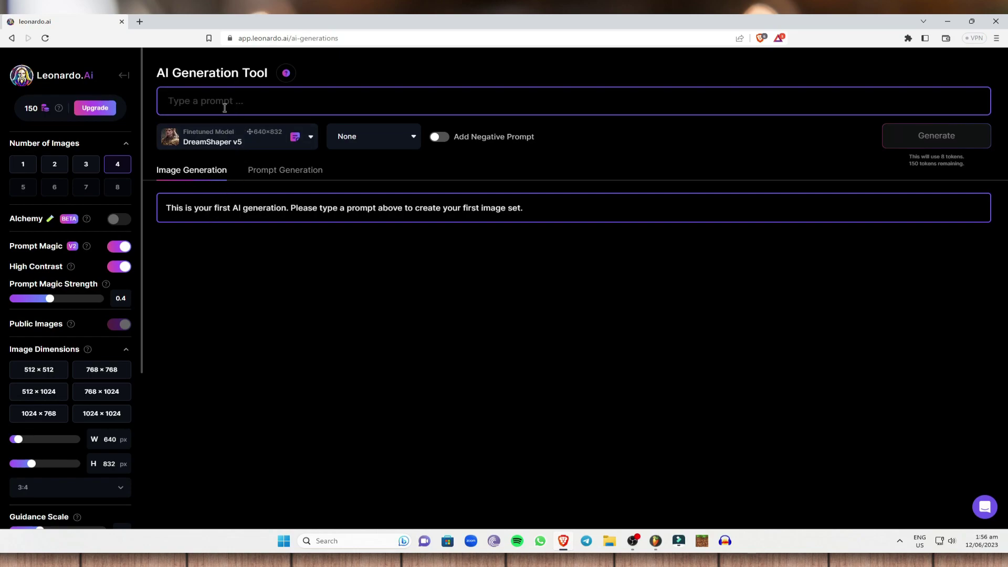
click(271, 177)
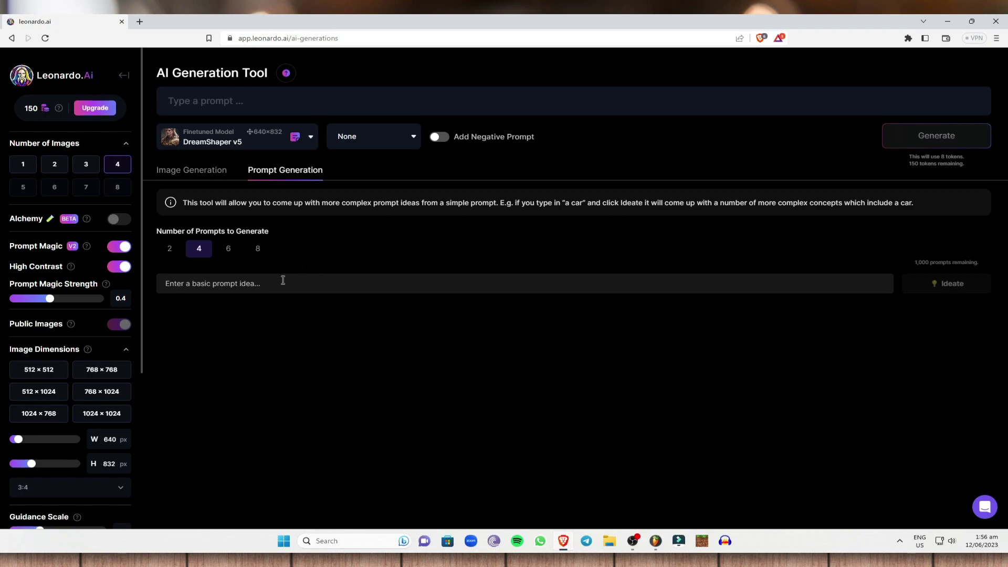
click(228, 251)
click(251, 281)
text(car coloring book)
click(934, 283)
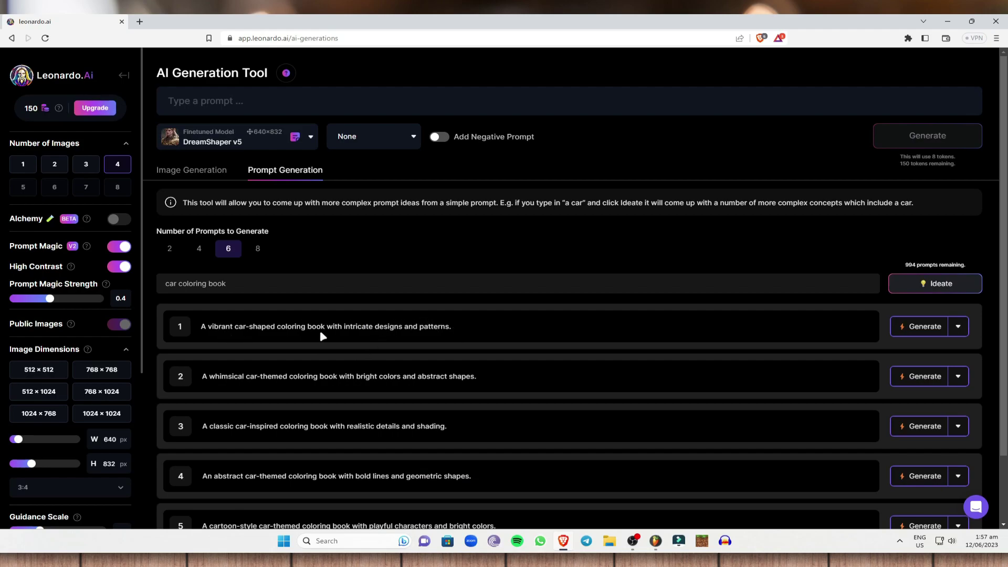
- Copy the first suggested prompt, "A vibrant car-shaped coloring book with intricate designs and patterns."
scroll(218, 350, down, 1)
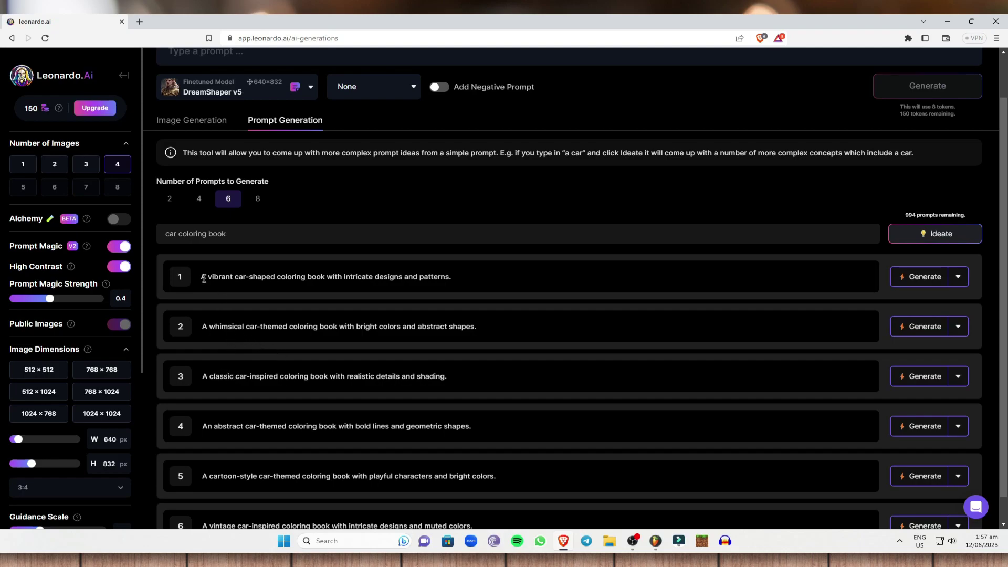
drag(198, 278, 432, 274)
right_click(432, 274)
click(486, 285)
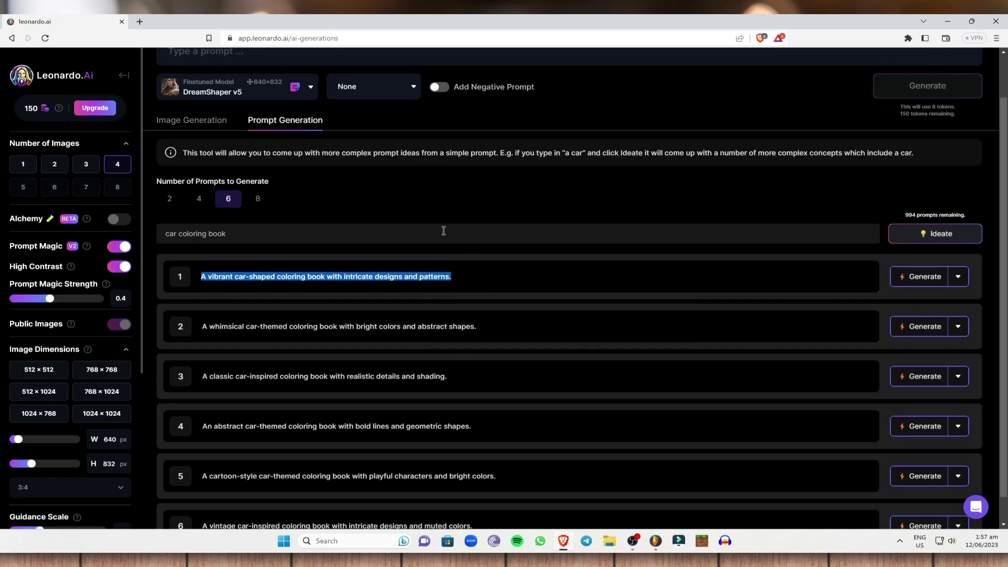
- Paste the copied car-shaped coloring book prompt into the image generation prompt field and choose the Leonardo Diffusion model
scroll(245, 140, up, 2)
click(214, 172)
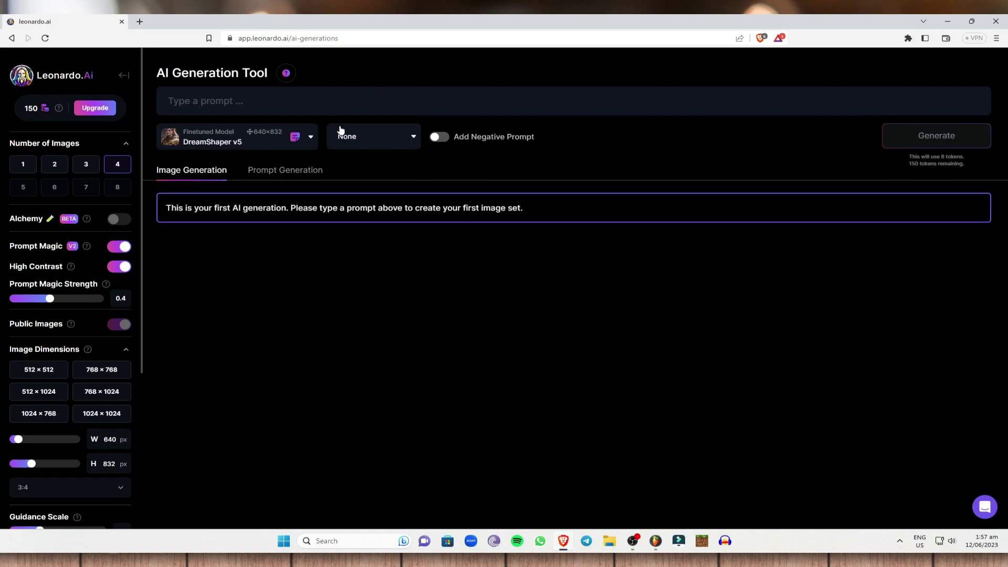
right_click(211, 98)
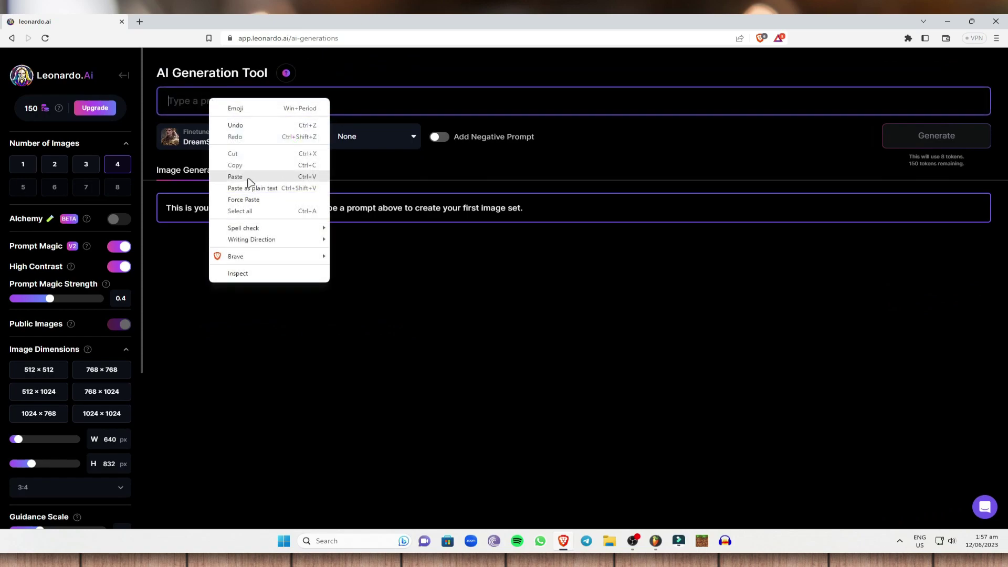
click(248, 177)
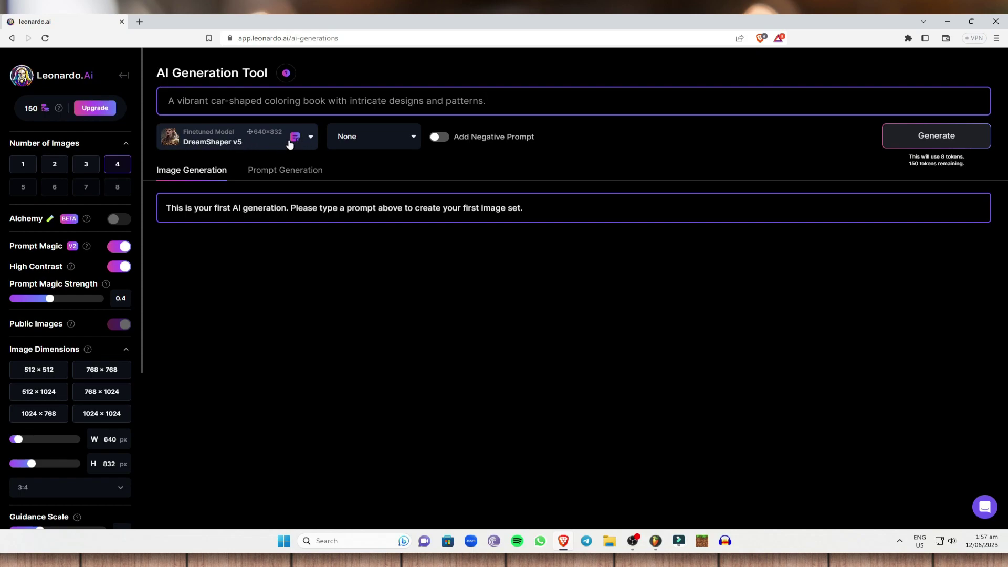
click(312, 138)
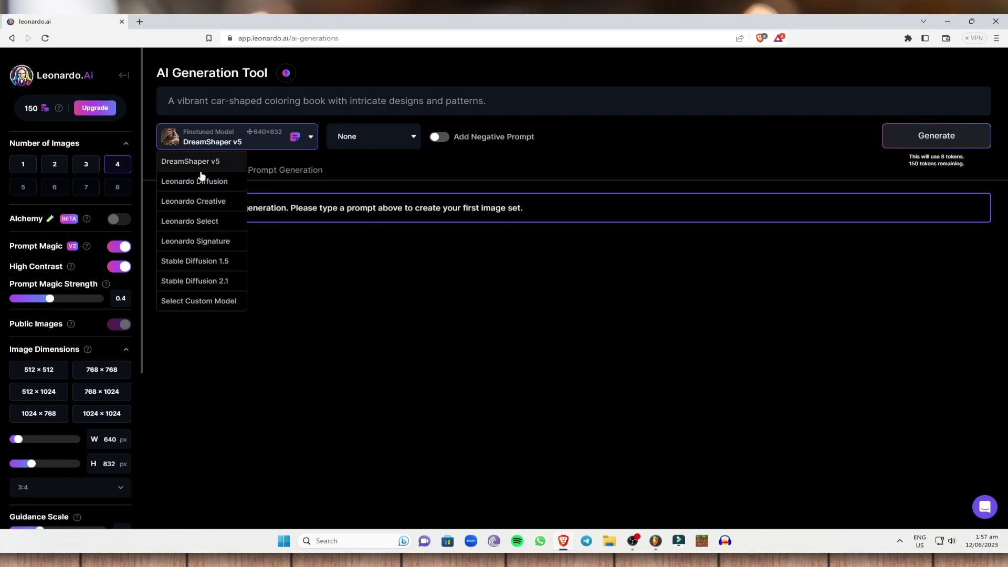
click(189, 183)
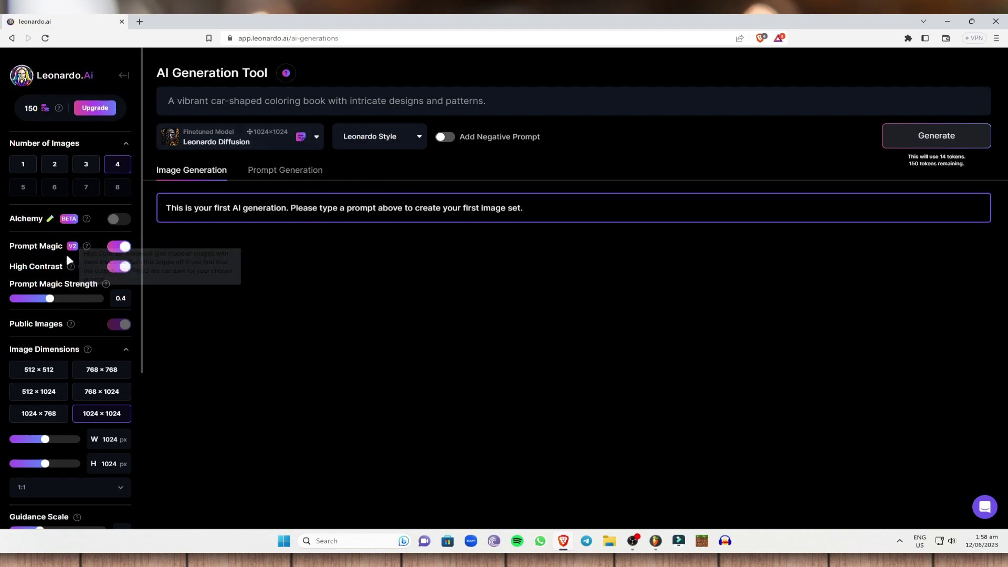
- Turn off High Contrast and set the image dimensions to 768 × 1024, checking the help notes for these settings
mouse_move(88, 250)
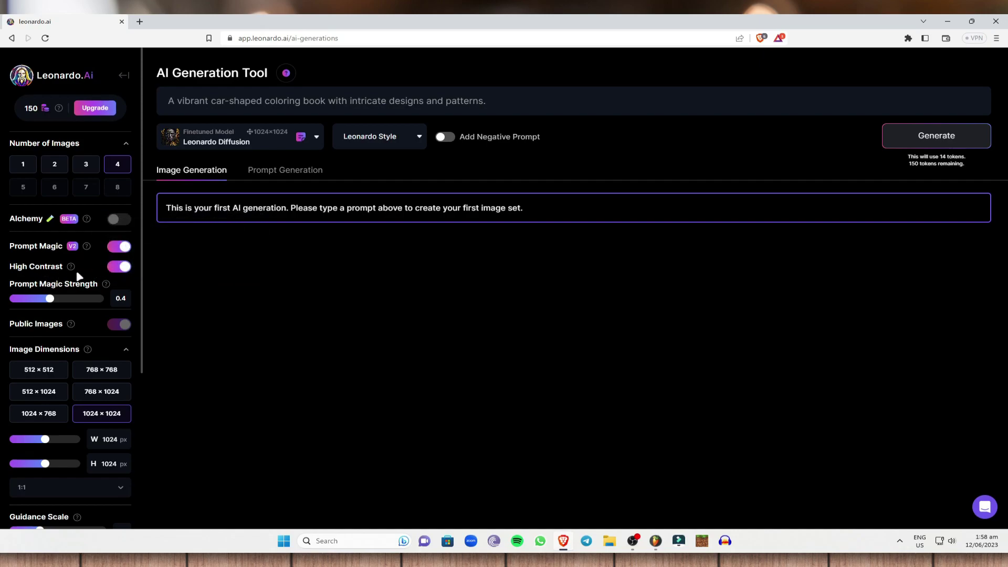
mouse_move(74, 269)
click(119, 266)
click(93, 395)
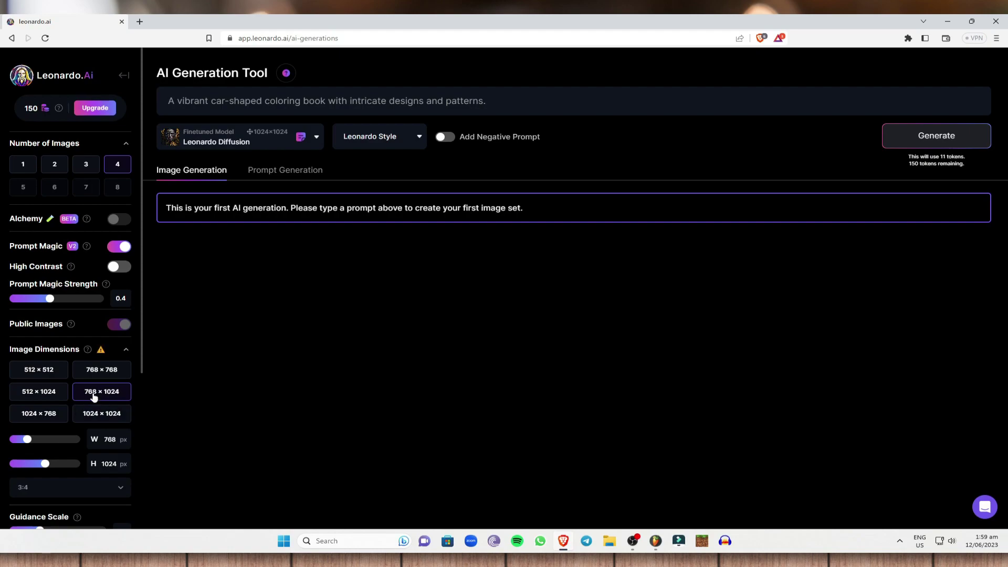
mouse_move(100, 352)
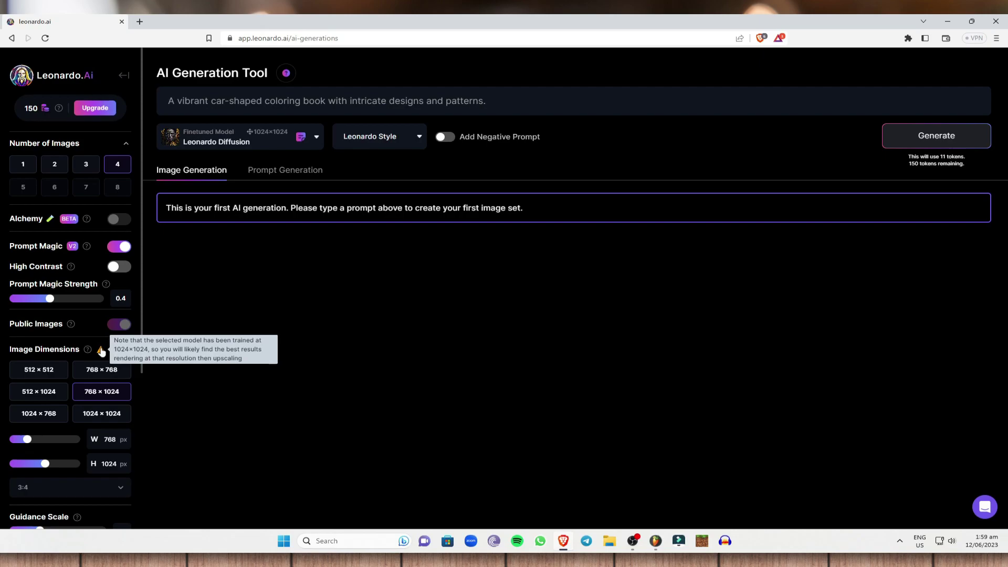
- Read the Guidance Scale and ControlNet help, and view the Image to Image mode before returning to Image Prompt
scroll(100, 348, down, 5)
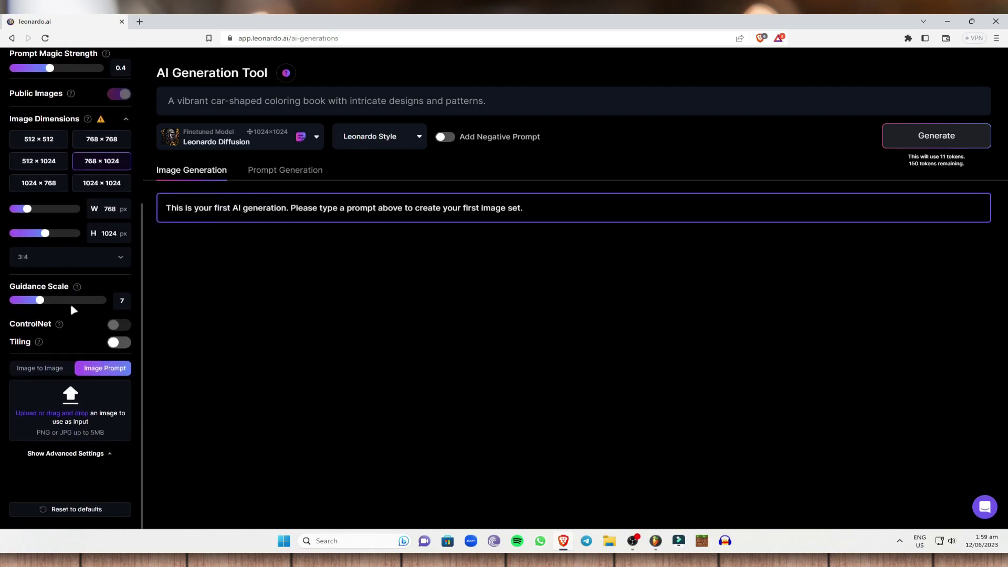
mouse_move(76, 288)
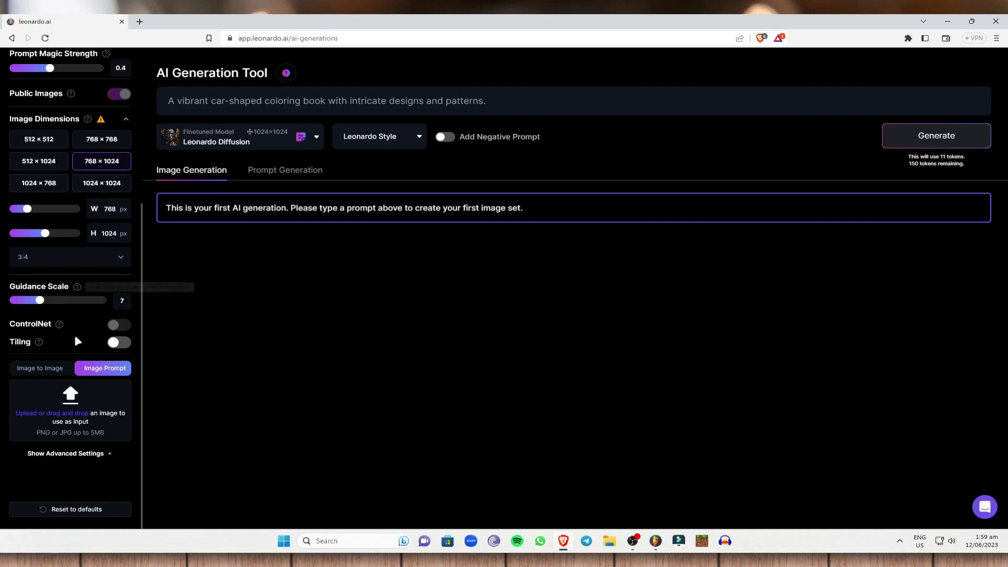
mouse_move(61, 329)
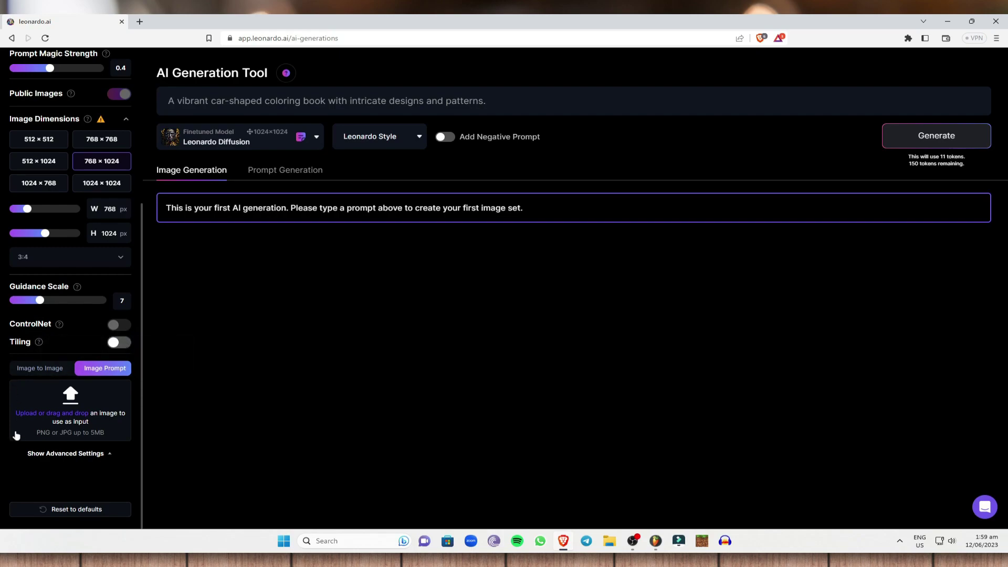
click(40, 370)
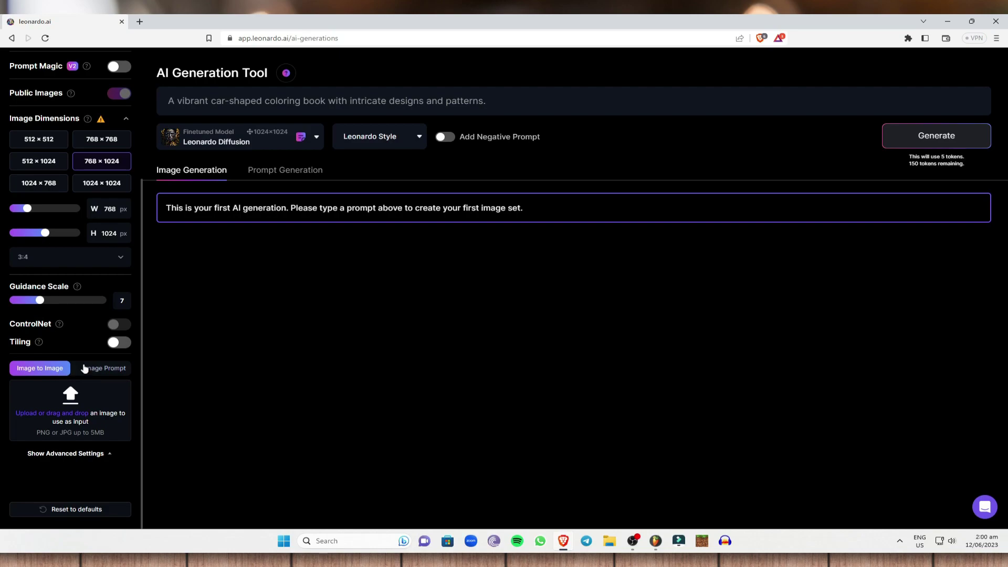
click(107, 370)
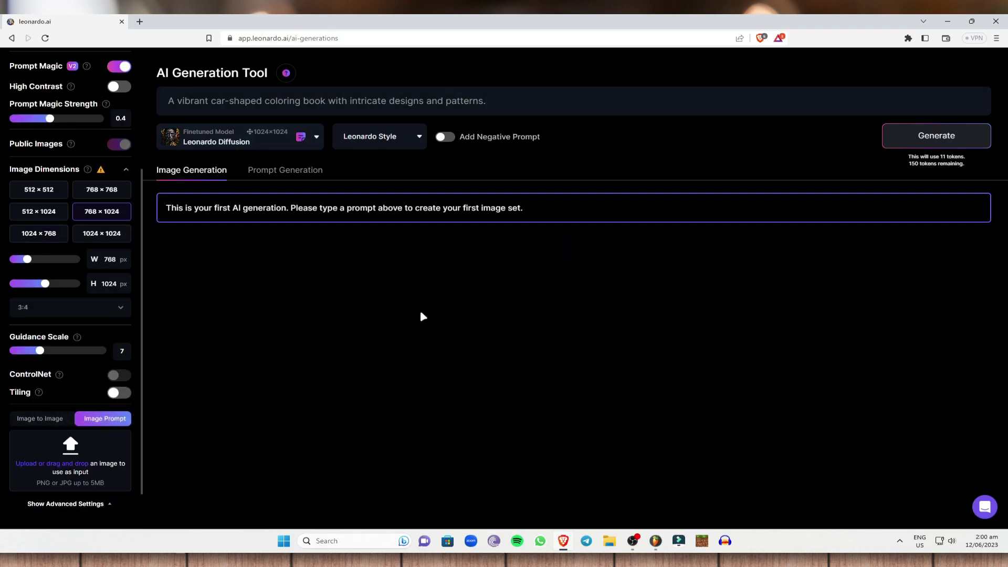
- Compare the token cost for 1 and 2 images, set the number of images to 2 and generate them
scroll(72, 268, up, 4)
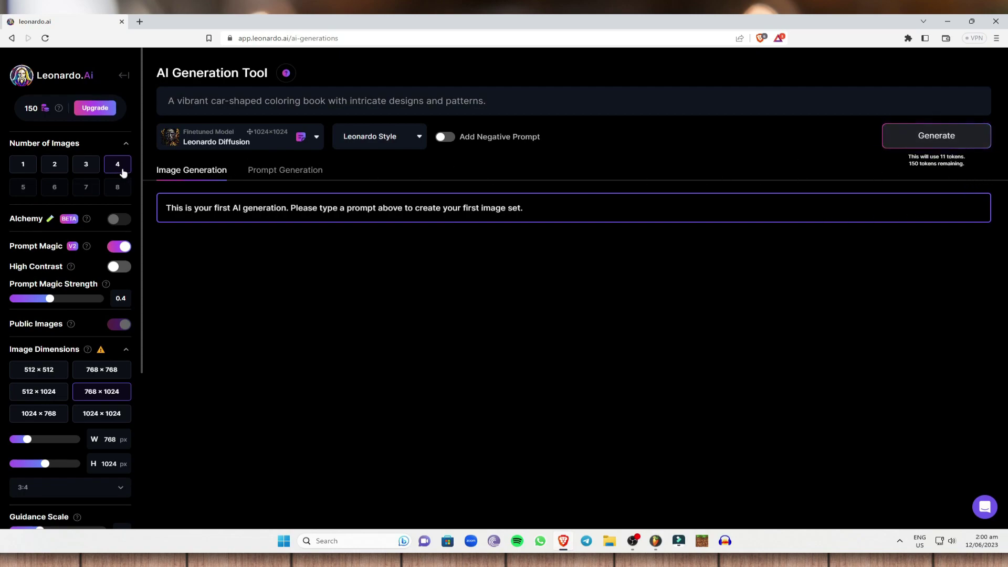
click(58, 168)
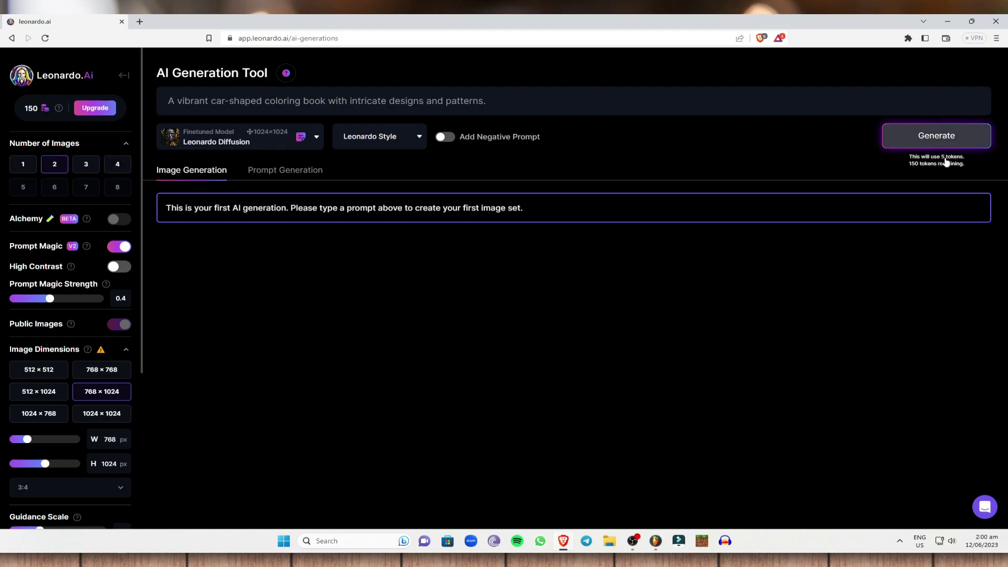
click(23, 164)
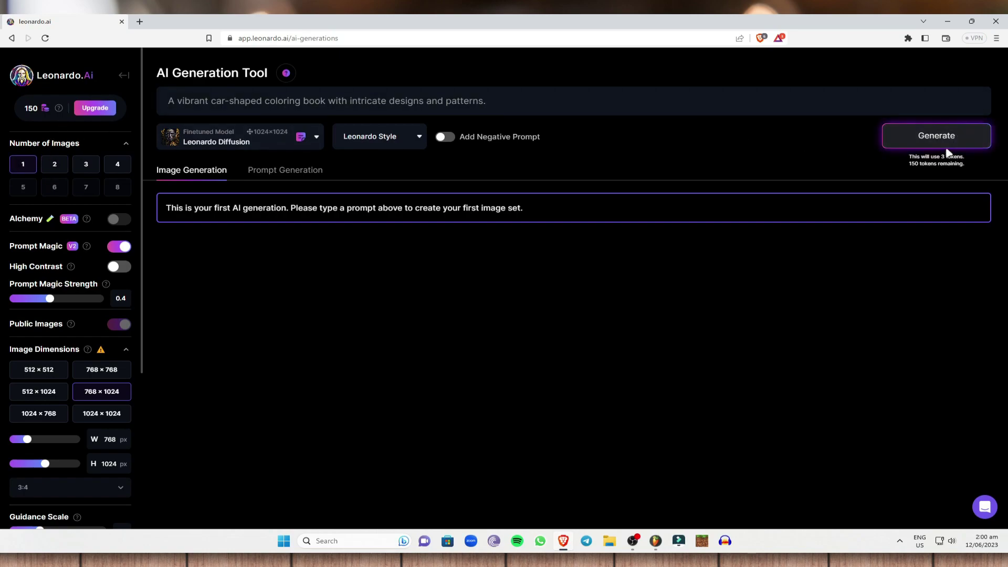
click(62, 166)
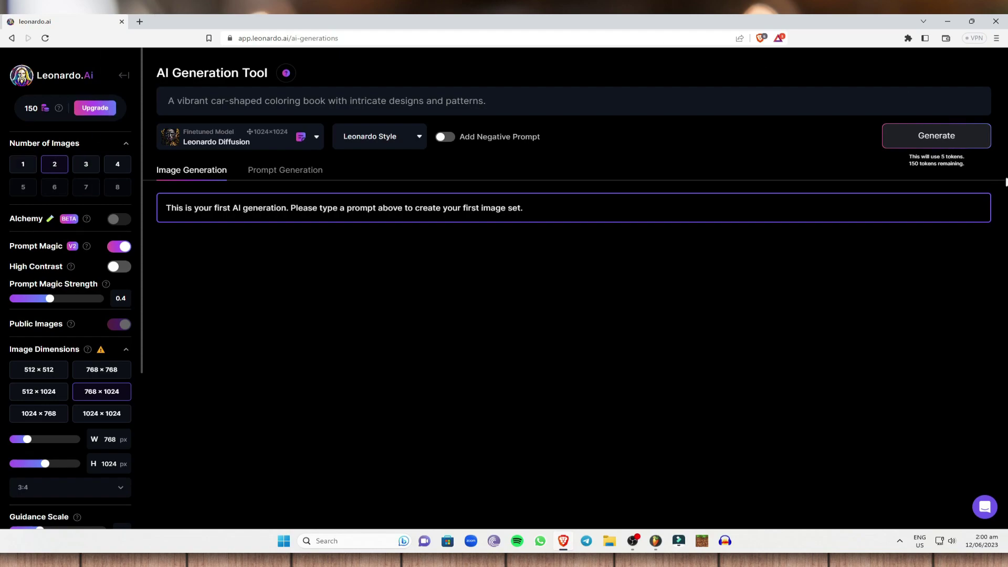
click(914, 141)
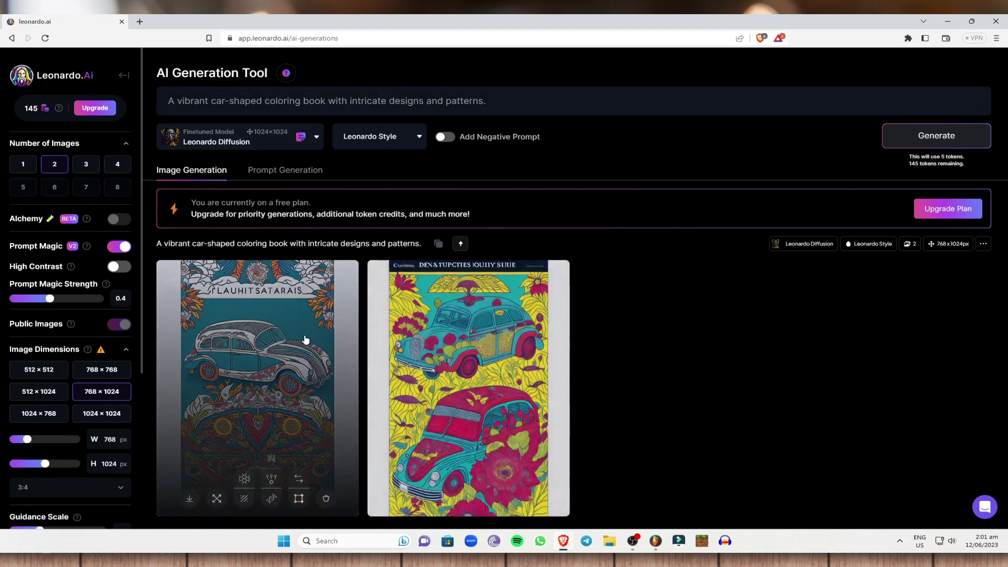
- Replace the prompt's final period with "black and white" and generate a new pair of images
click(517, 103)
key(ctrl+shift+Left)
key(ctrl+shift+Left)
key(ctrl+shift+Left)
key(ctrl+shift+Left)
key(ctrl+shift+Left)
click(516, 105)
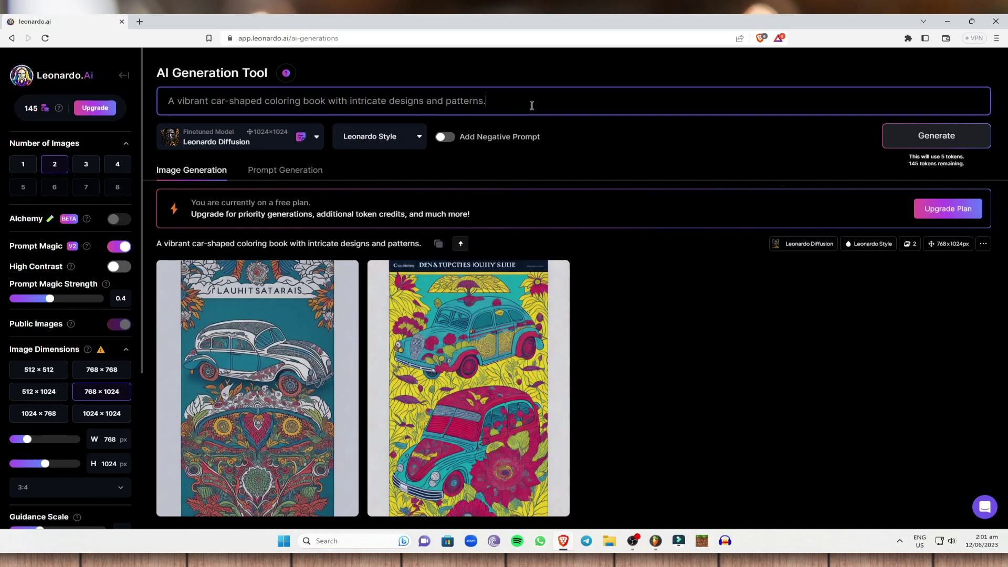
key(ctrl+shift+Left)
key(ctrl+shift+Left)
key(ctrl+shift+Left)
click(504, 103)
text(black and white)
click(943, 141)
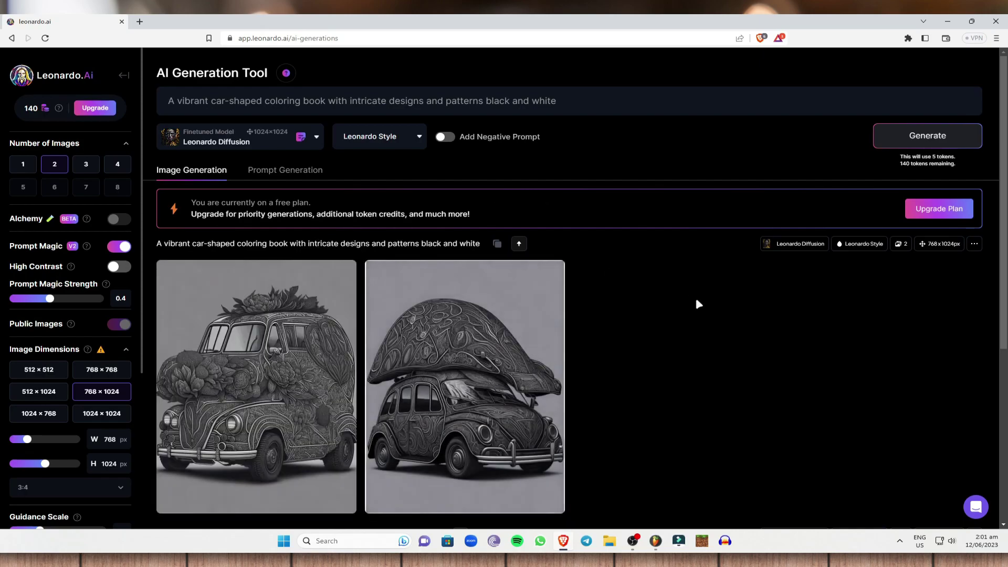
- Replace the prompt with "car coloring book", set the number of images to 1 and generate it
scroll(695, 298, down, 5)
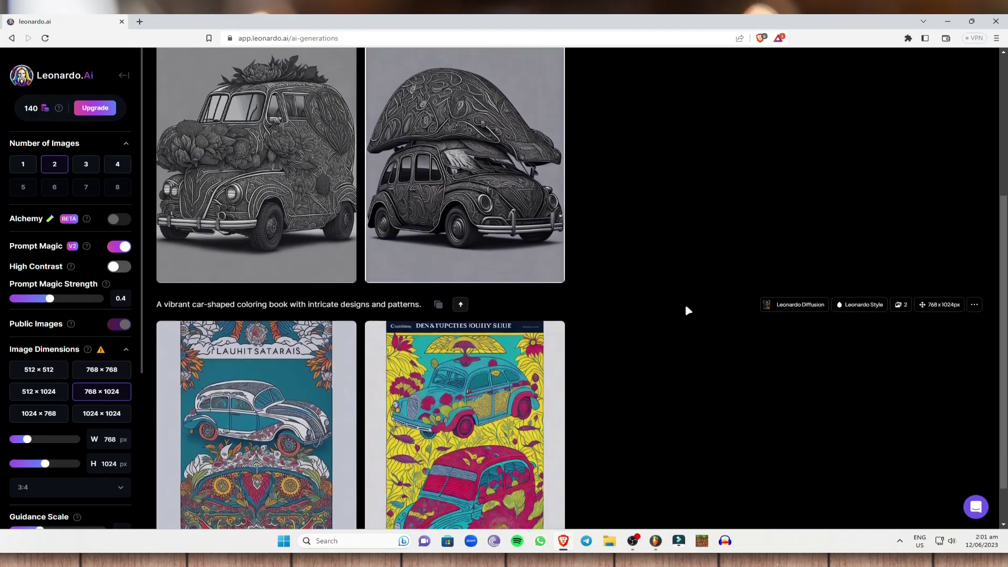
scroll(685, 304, up, 4)
scroll(382, 303, up, 1)
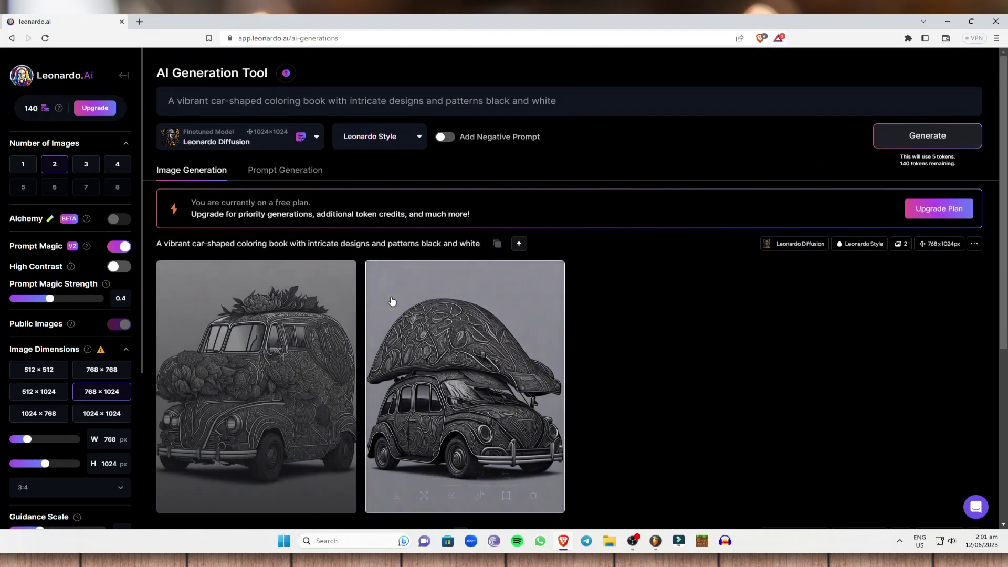
triple_click(252, 100)
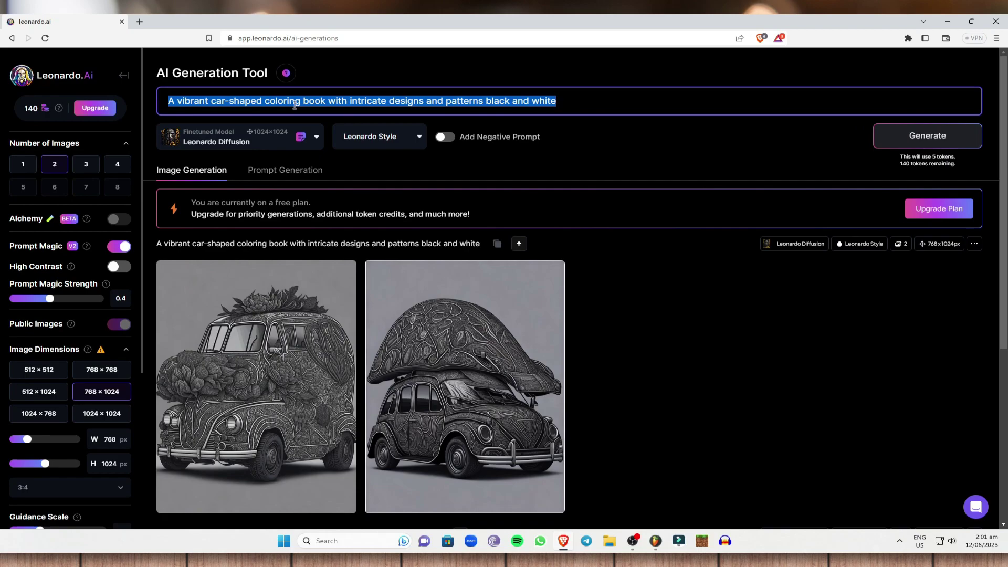
text(car coloring book)
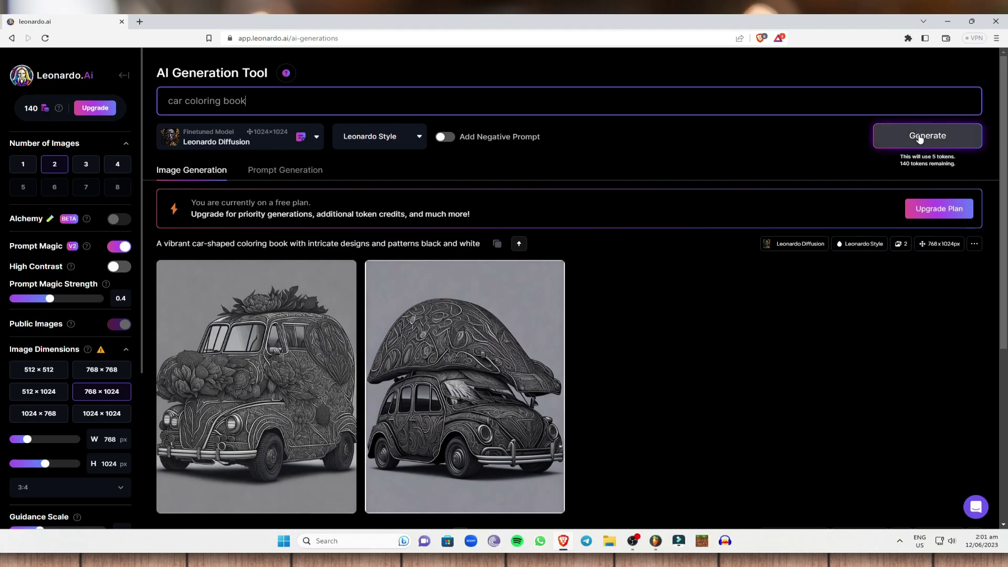
click(23, 164)
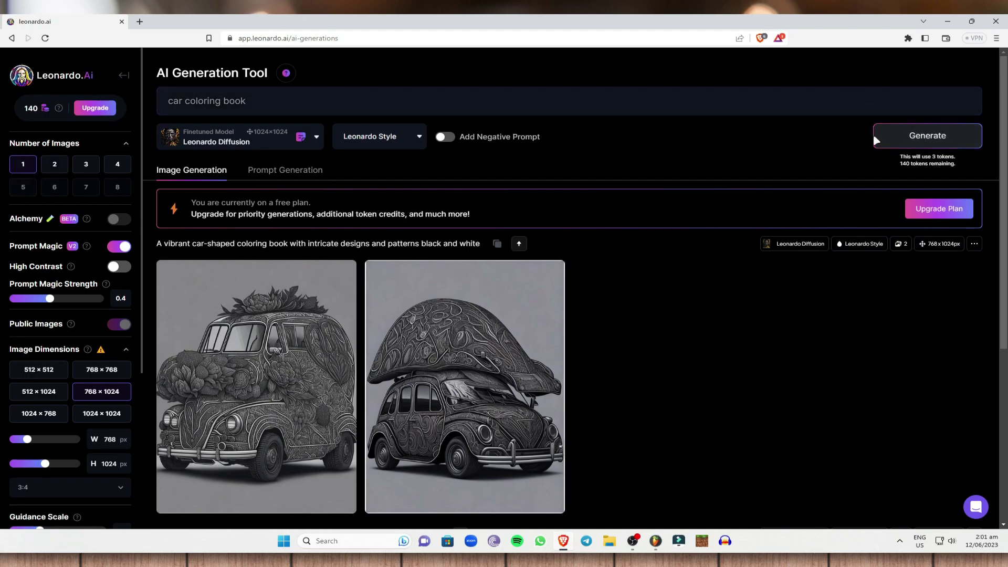
click(928, 134)
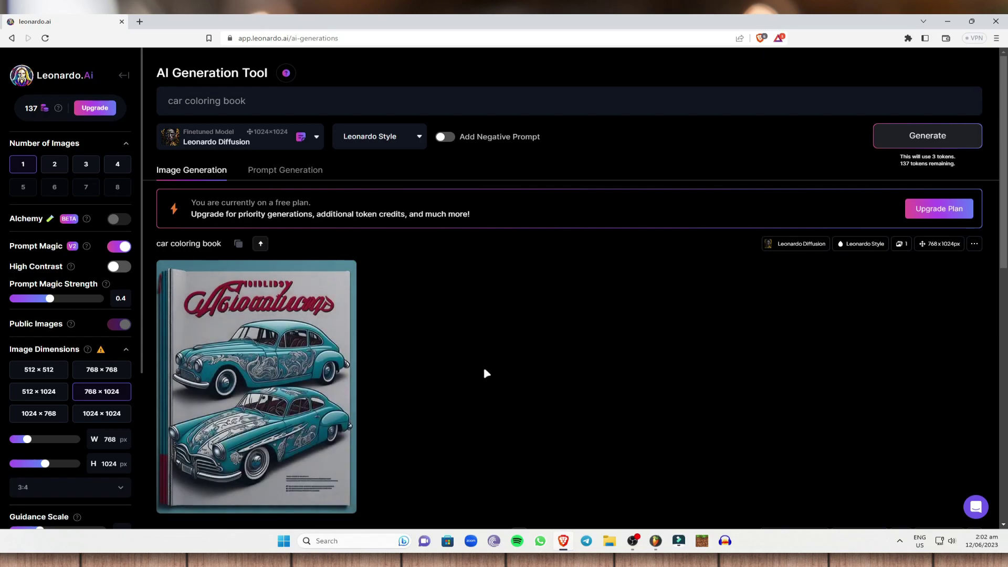
- Turn off Prompt Magic, replace the prompt with "mandala coloring pages" and generate the image
scroll(492, 369, down, 10)
scroll(399, 373, up, 5)
scroll(355, 362, down, 3)
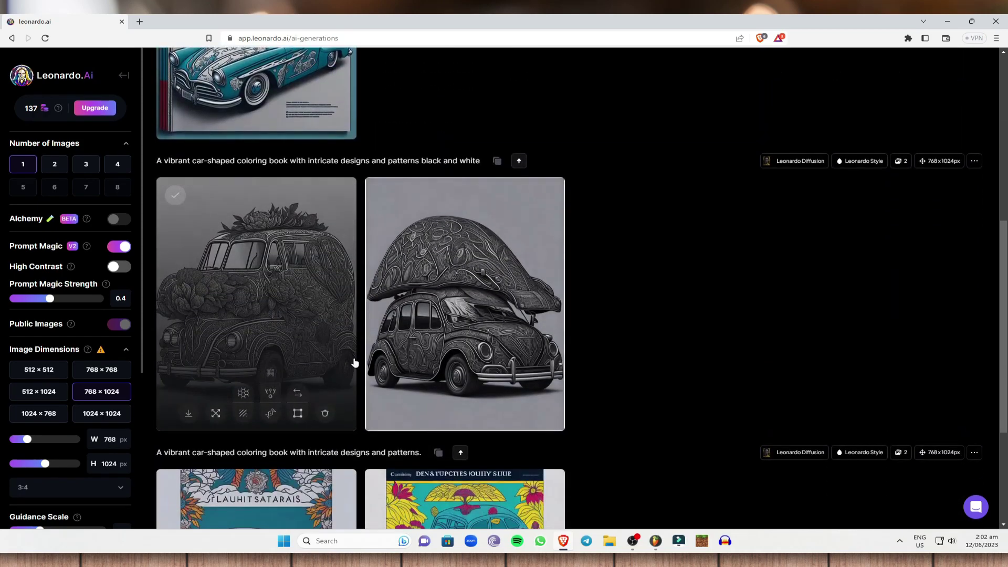
scroll(355, 363, up, 7)
click(273, 106)
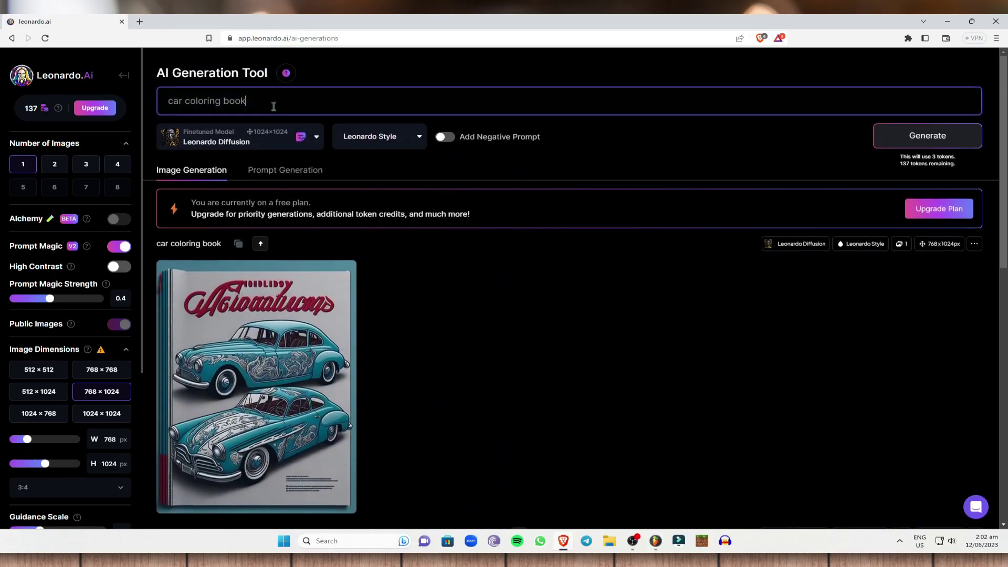
drag(273, 106, 119, 108)
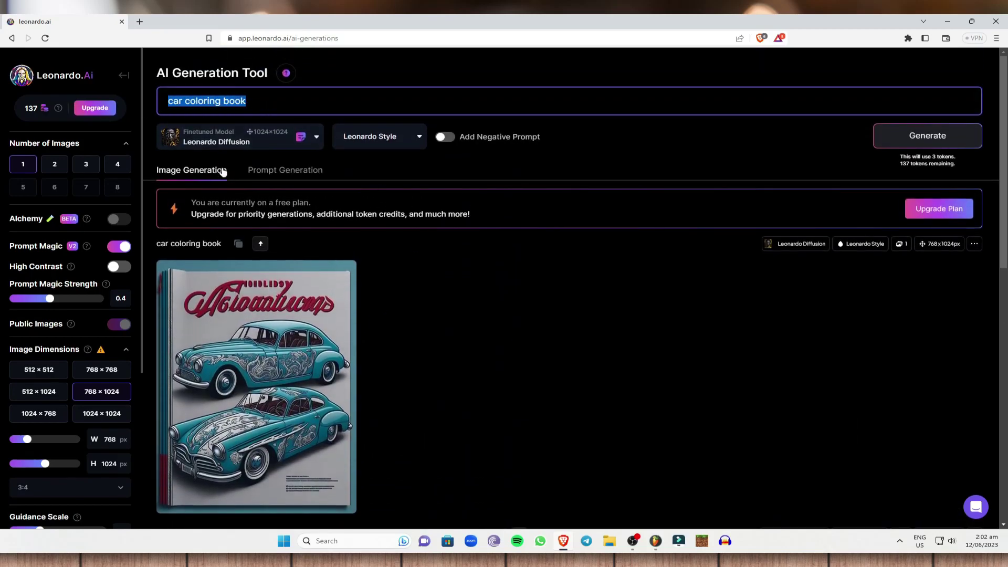
click(119, 246)
click(243, 103)
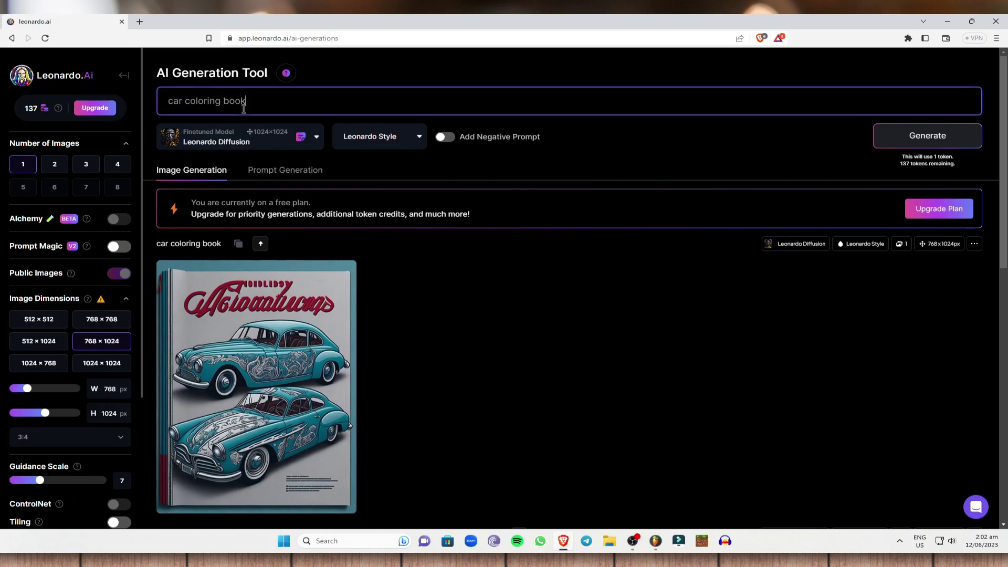
drag(342, 104, 21, 90)
text(mandala coloring pages)
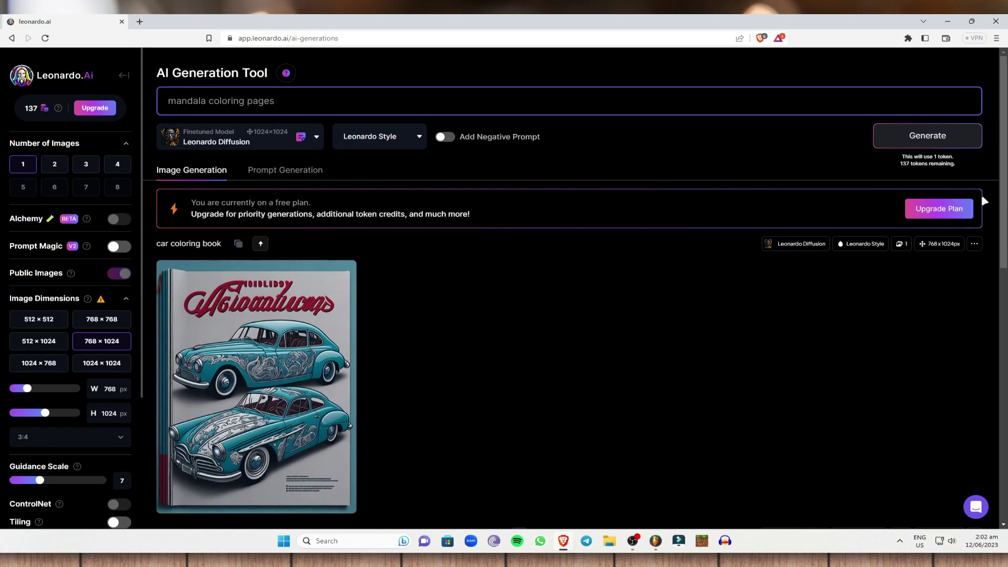
click(919, 139)
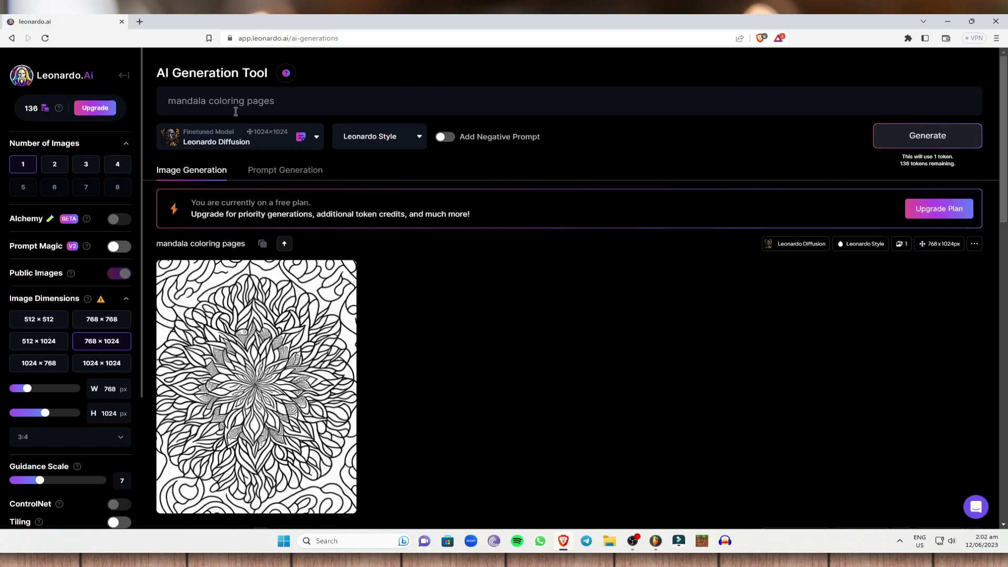
- Compare the mandala coloring page with the earlier car images in the generation history
scroll(413, 227, down, 1)
scroll(413, 227, down, 14)
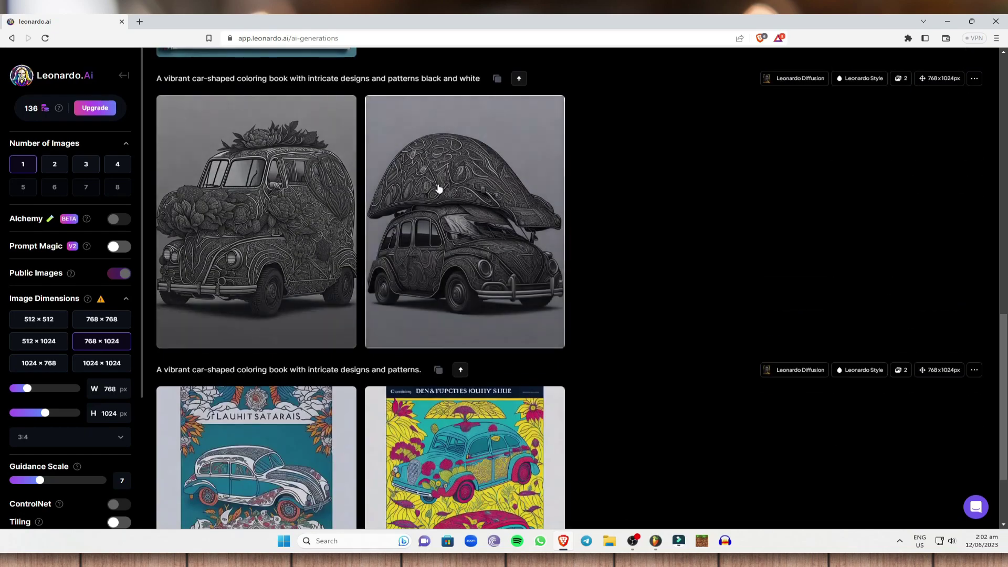
scroll(470, 337, down, 2)
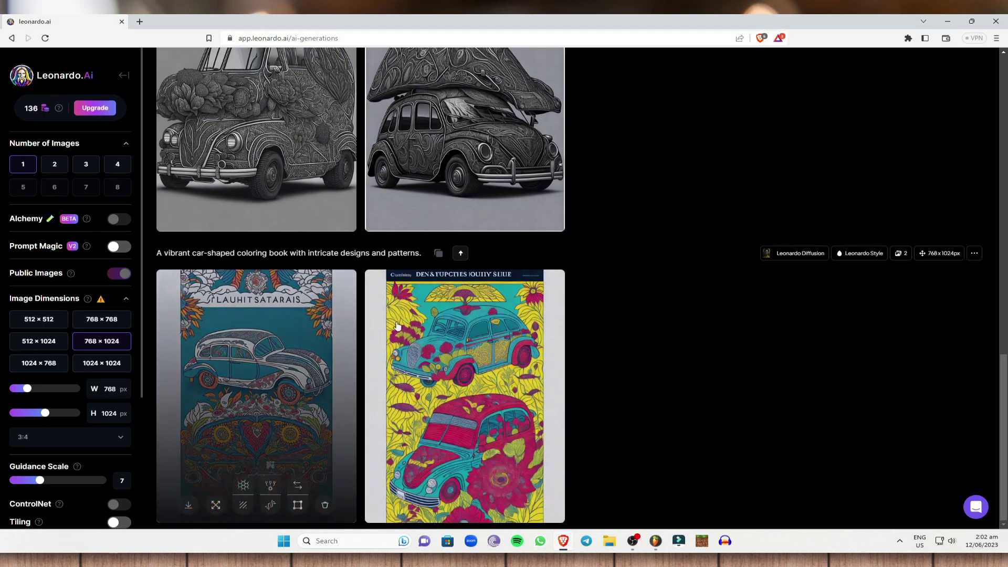
scroll(324, 287, up, 2)
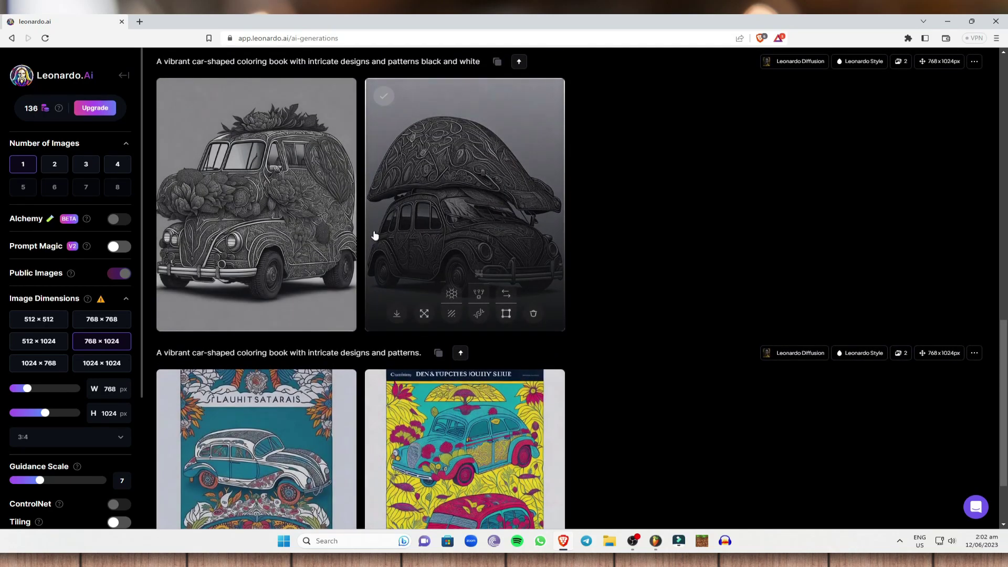
scroll(270, 219, up, 15)
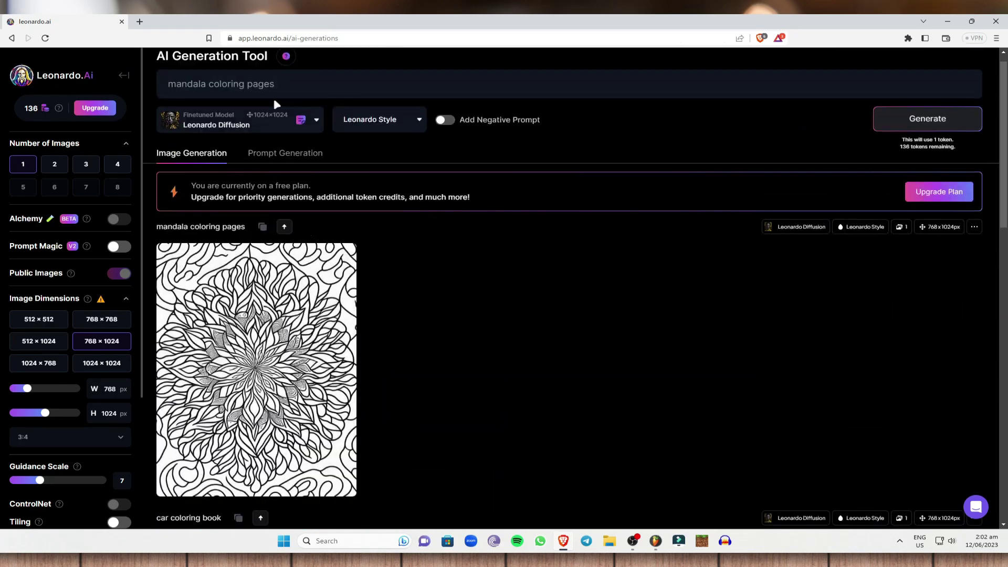
drag(292, 87, 112, 92)
click(567, 118)
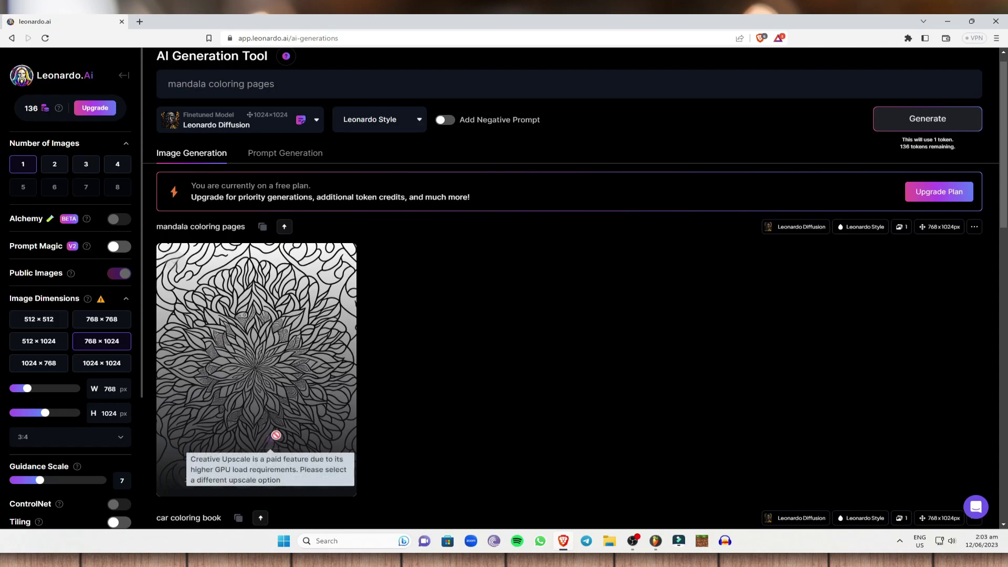
scroll(269, 434, down, 1)
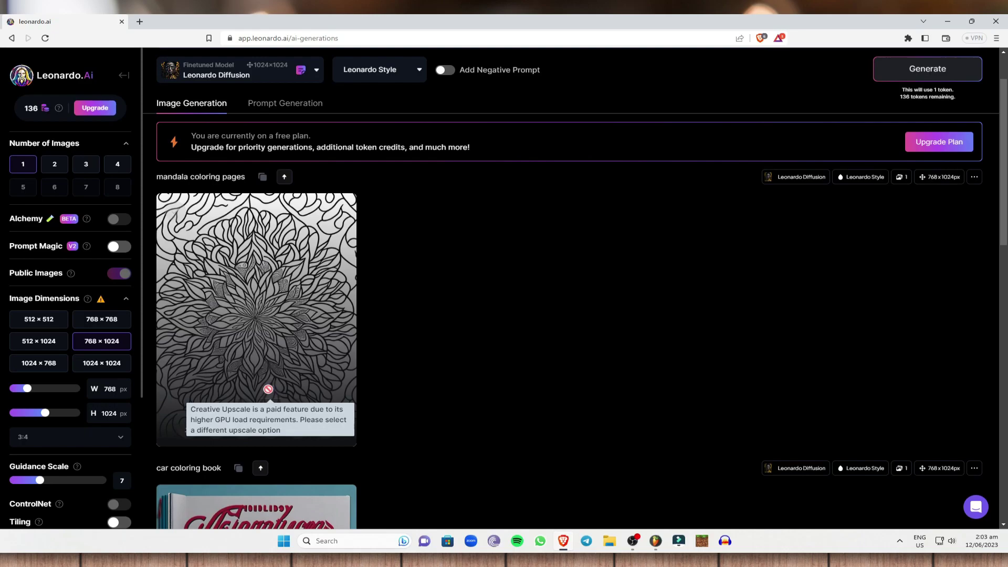
right_click(97, 109)
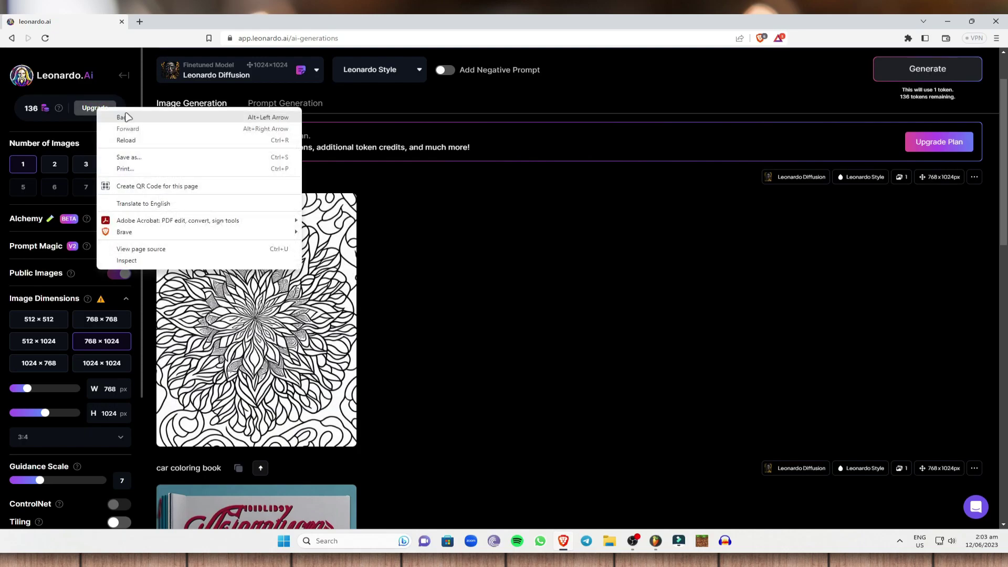
click(487, 242)
- Download the generated mandala coloring page and save it to the Desktop as Leonardo_Diffusion_mandala_coloring_pages_0.jpg
mouse_move(279, 383)
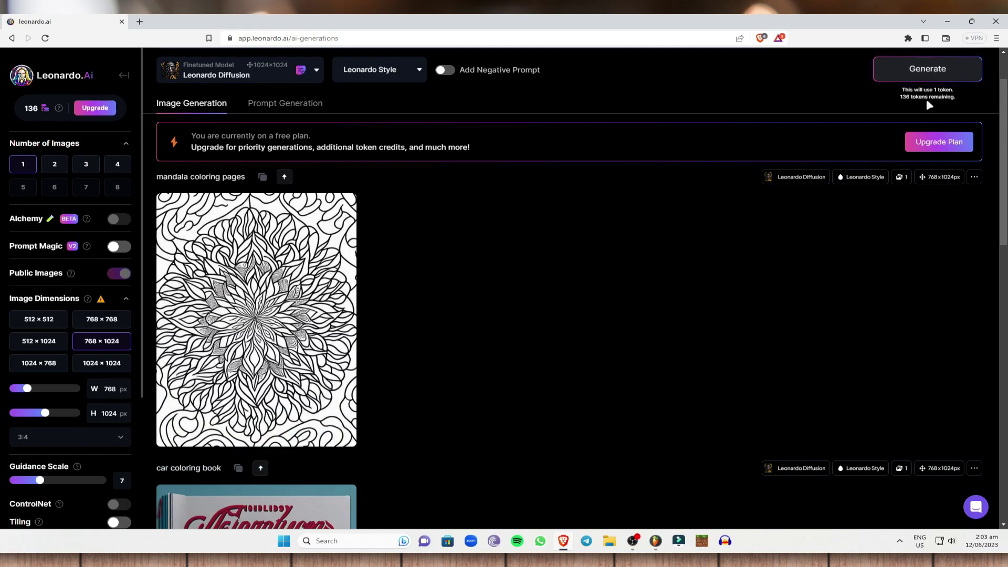
mouse_move(193, 416)
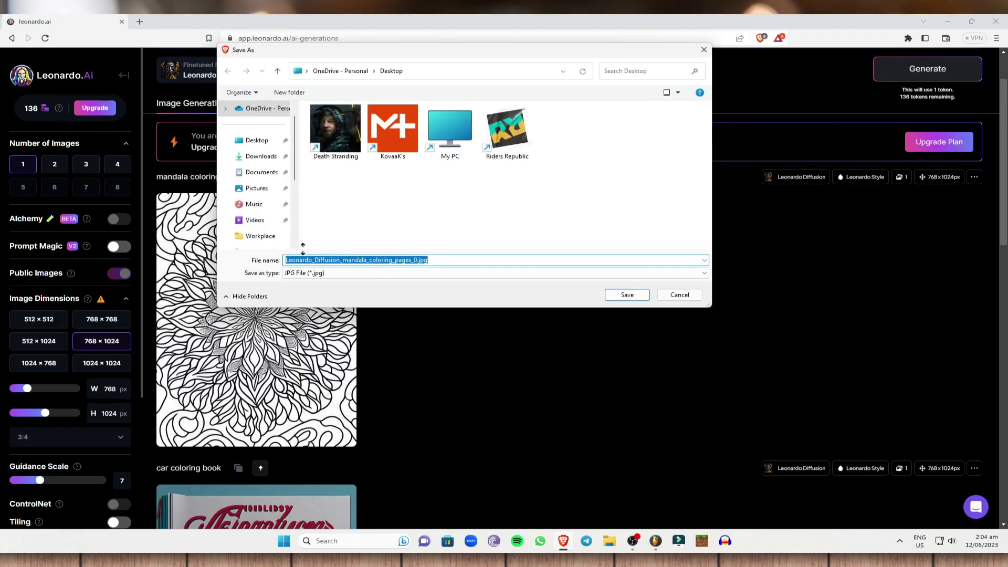
click(254, 140)
click(609, 295)
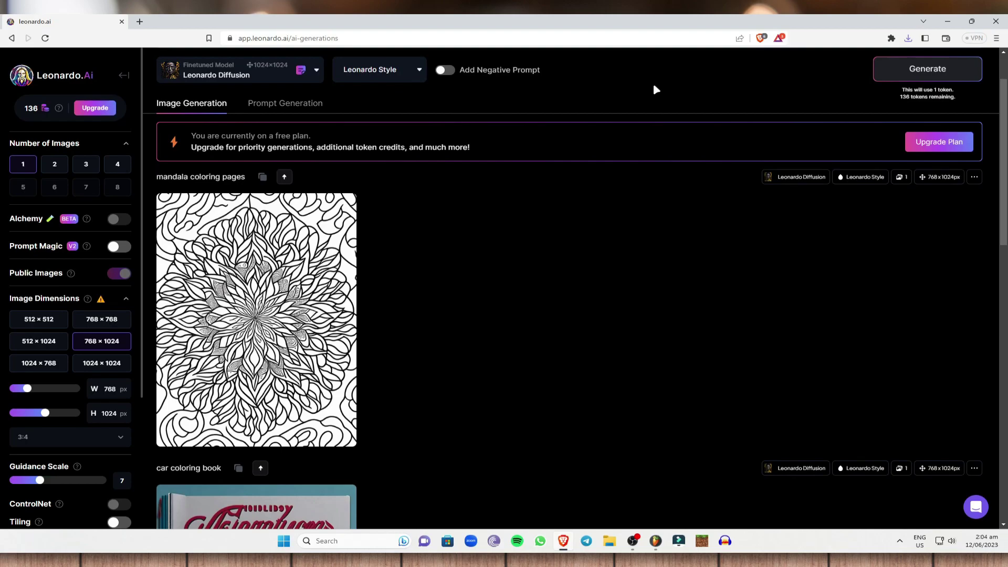
- Check the browser's downloads and open the saved mandala image from the Windows desktop in the photo viewer
click(908, 38)
click(582, 286)
click(947, 21)
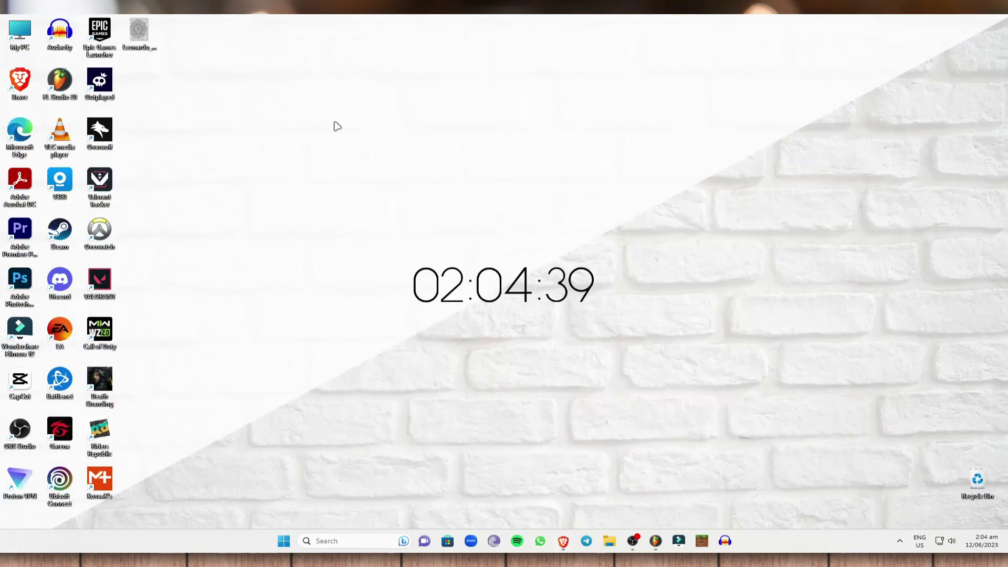
double_click(137, 33)
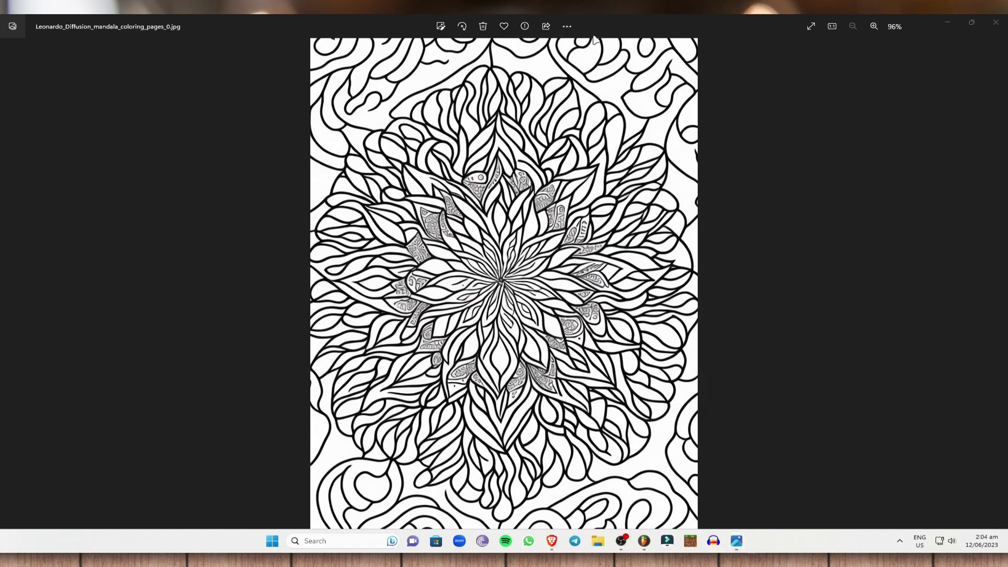
- Return to the Brave browser, open Leonardo.Ai's upgrade plans and compare the monthly prices with the yearly ones
click(551, 541)
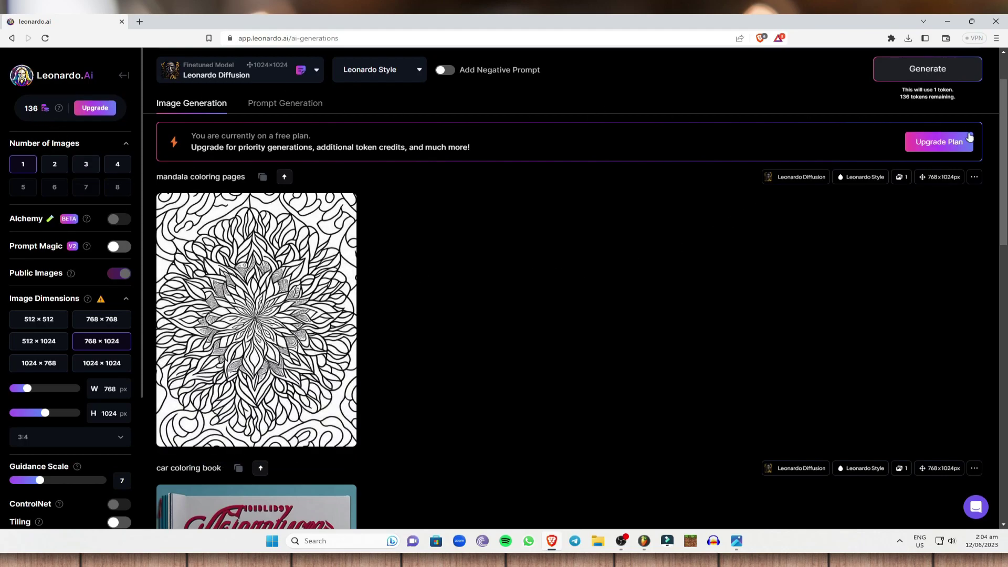
click(93, 110)
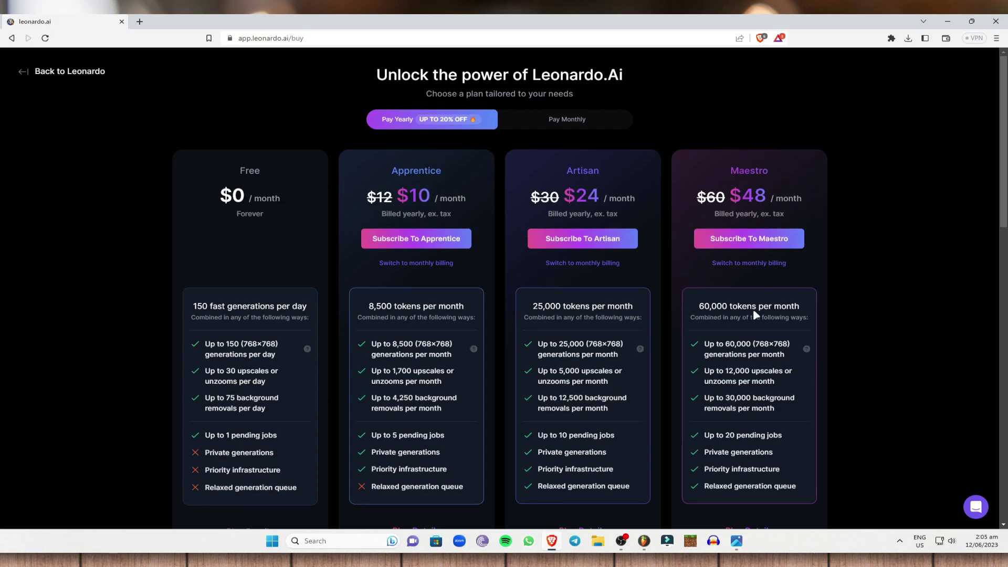
click(571, 118)
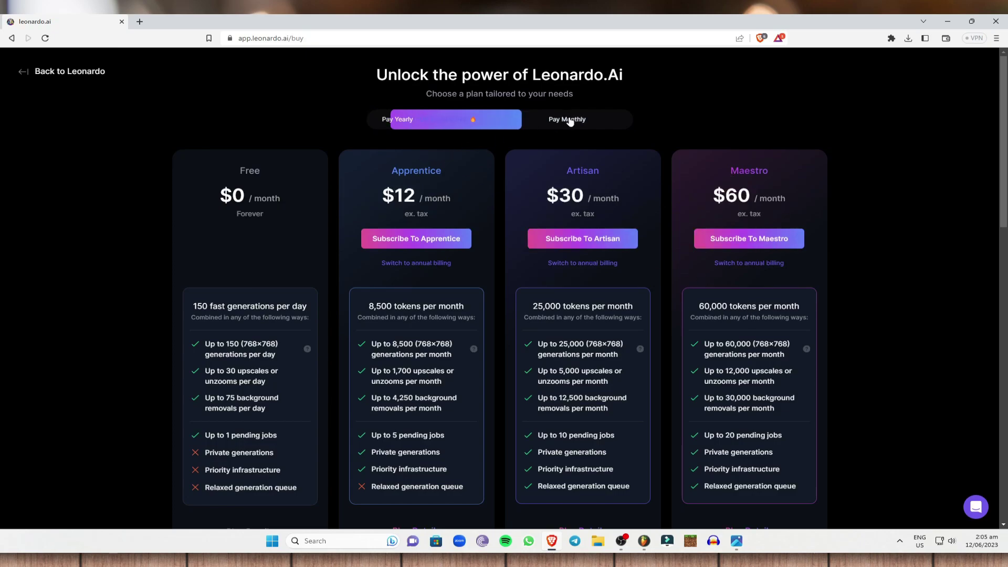
click(408, 119)
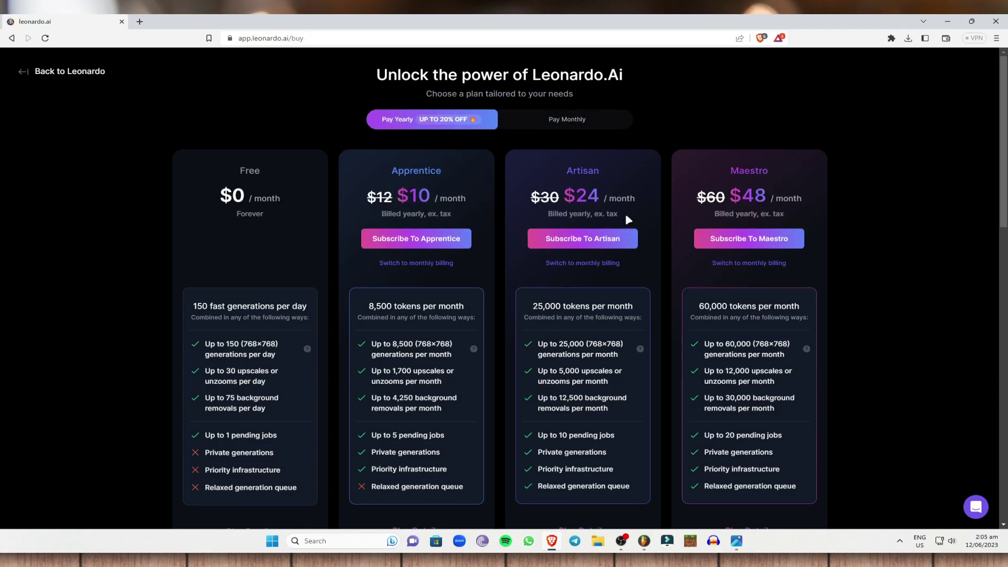
- Examine the token allowances, features and plan details of the Free, Apprentice, Artisan and Maestro plans
scroll(581, 243, down, 8)
scroll(458, 242, up, 8)
scroll(294, 296, down, 4)
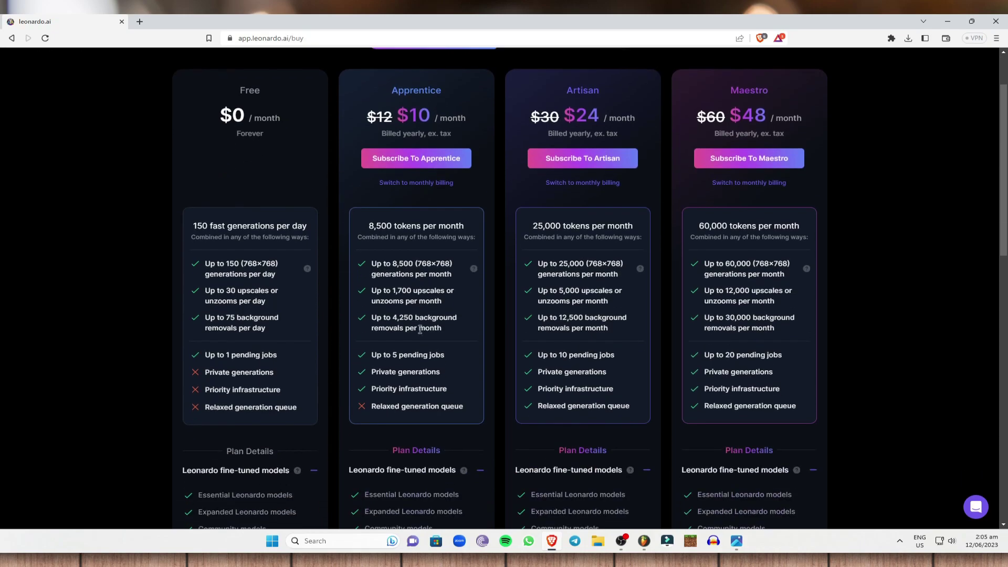
scroll(256, 287, up, 3)
scroll(358, 252, down, 6)
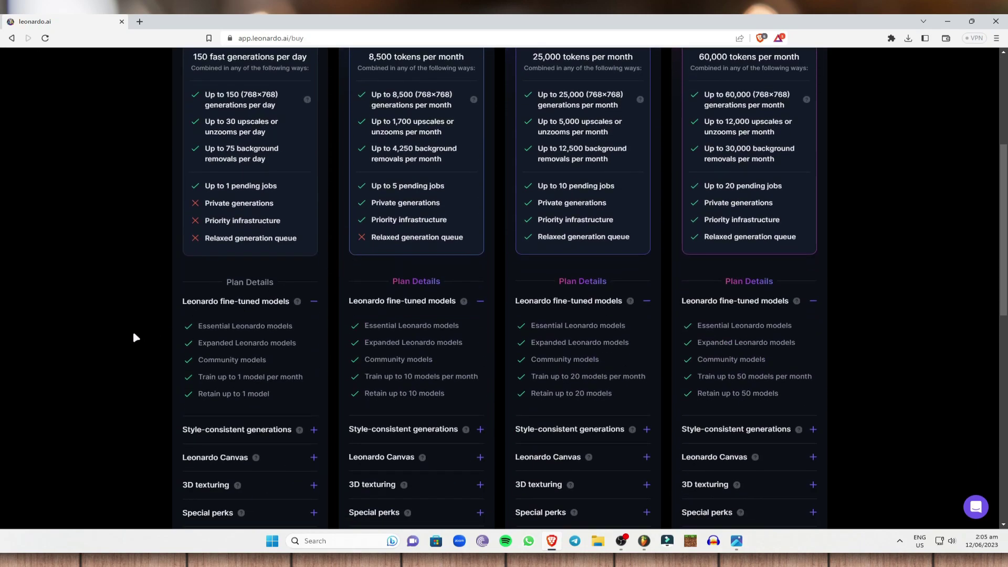
scroll(132, 332, up, 3)
scroll(214, 292, up, 4)
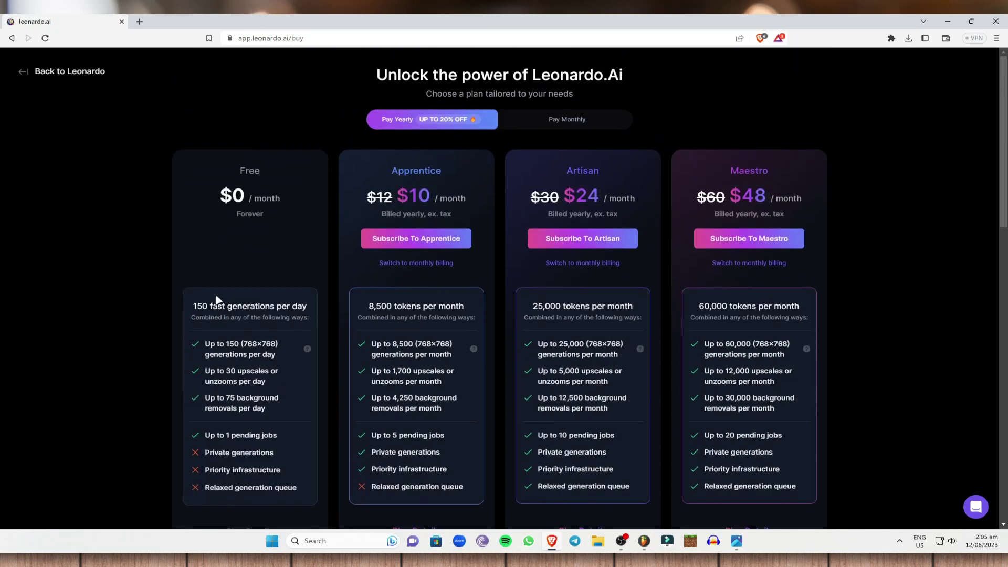